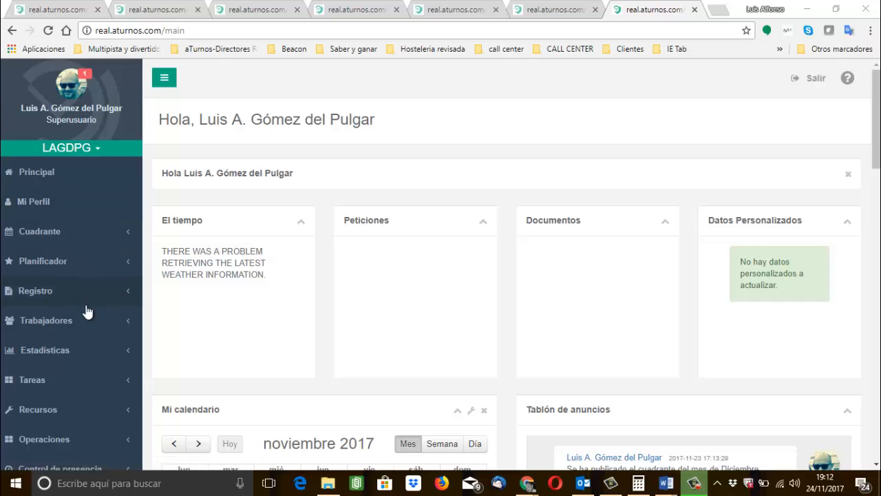
# Open the Ajustes page of the Administrar section in a new browser tab and switch to that tab.
pyautogui.scroll(-2, 87, 311)
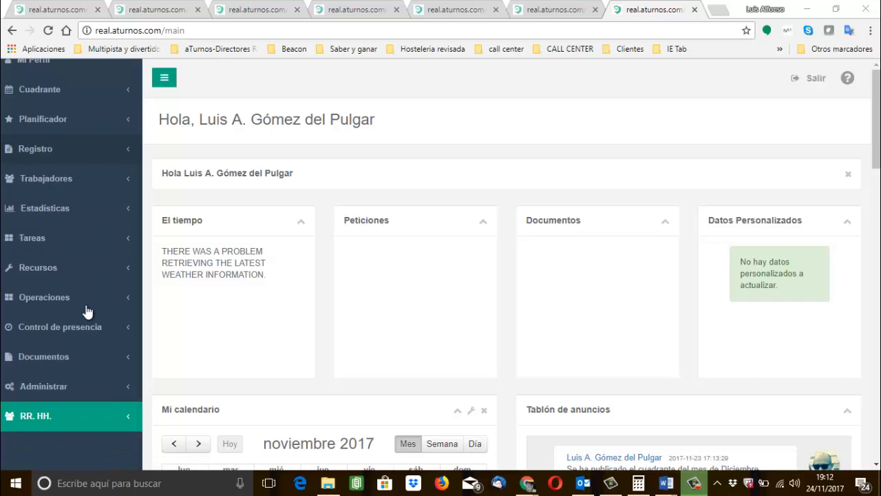
pyautogui.click(80, 389)
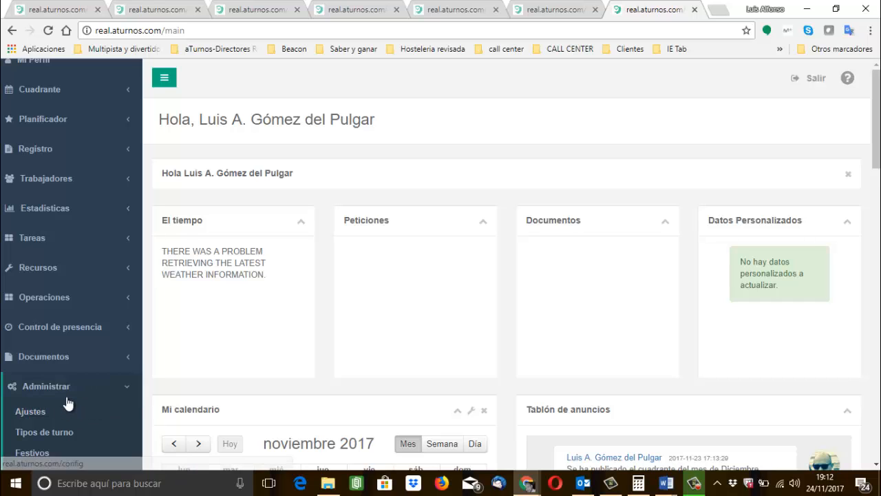
pyautogui.rightClick(42, 410)
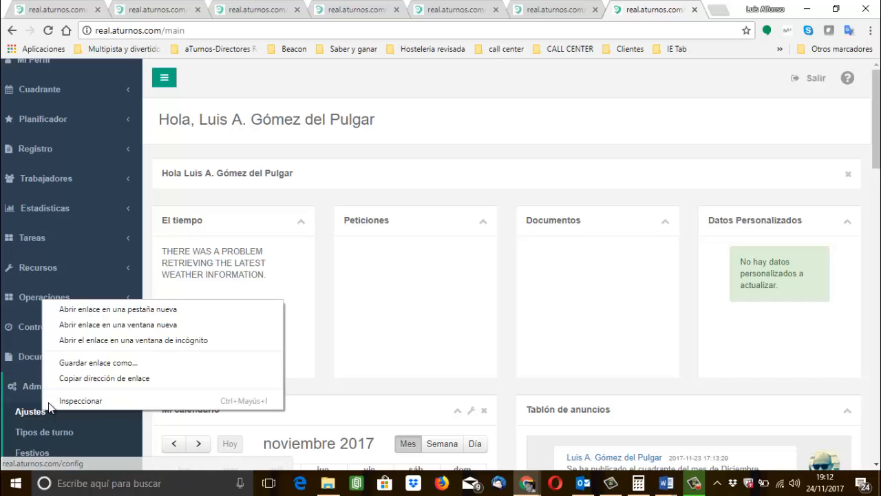
pyautogui.click(132, 307)
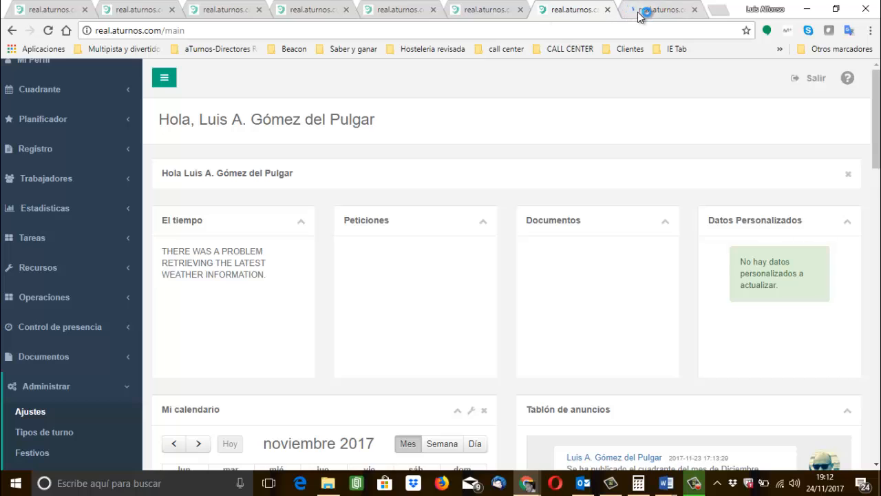
pyautogui.click(643, 12)
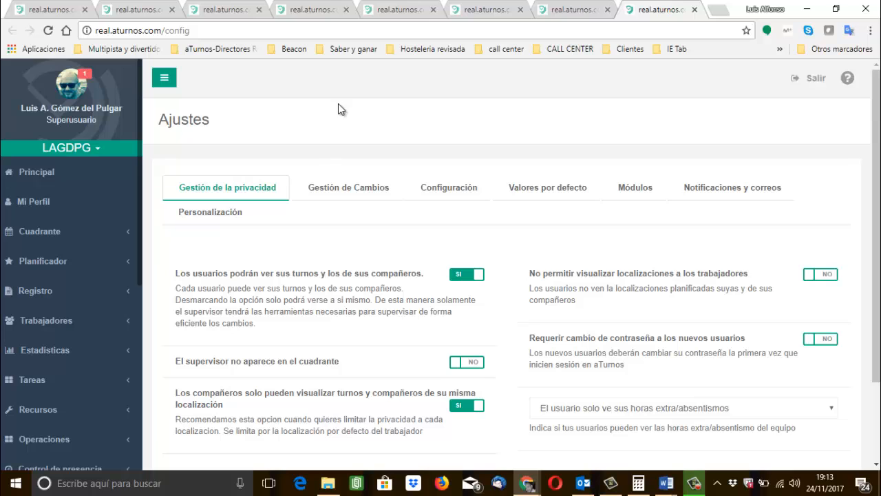
# In the privacy settings, turn users' view of colleagues' shifts off and on again, and re-enable the same-location viewing restriction.
pyautogui.scroll(-1, 340, 295)
pyautogui.scroll(1, 340, 295)
pyautogui.click(252, 197)
pyautogui.click(459, 278)
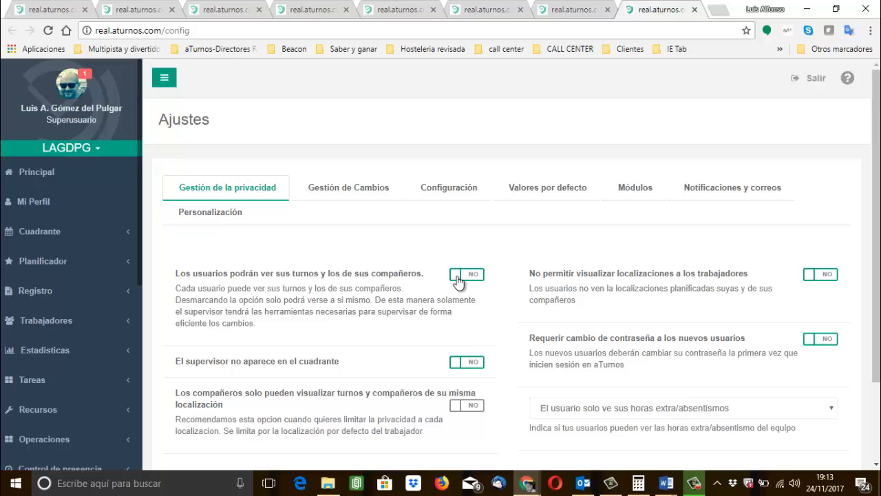
pyautogui.click(459, 278)
pyautogui.click(478, 411)
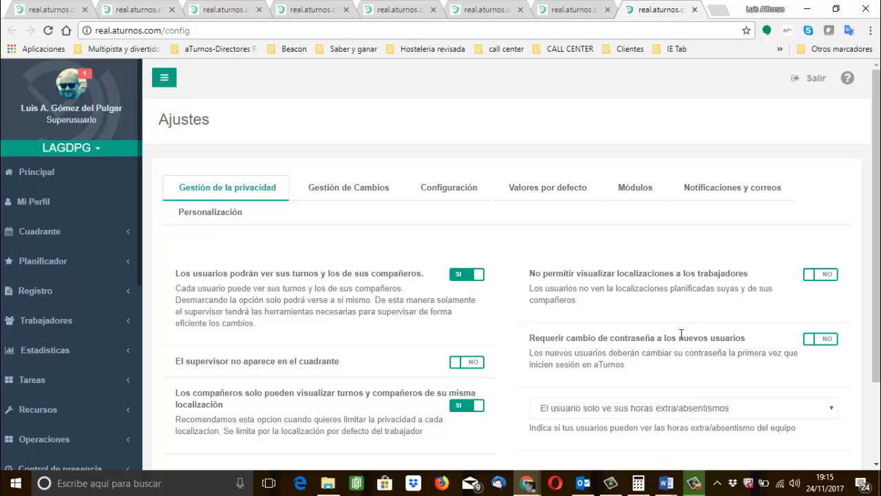
# Require new users to change their password and set overtime/absence visibility to "El usuario no ve ninguna hora extra/absentismo".
pyautogui.click(829, 338)
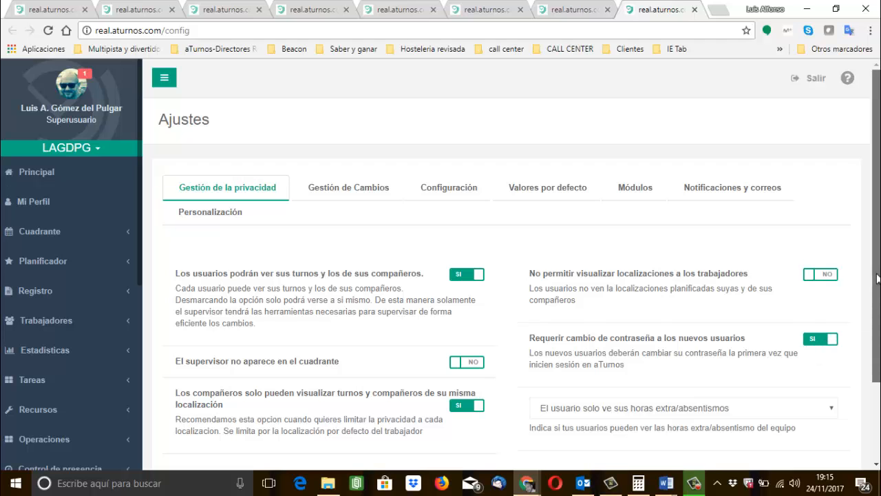
pyautogui.moveTo(876, 276); pyautogui.dragTo(878, 327)
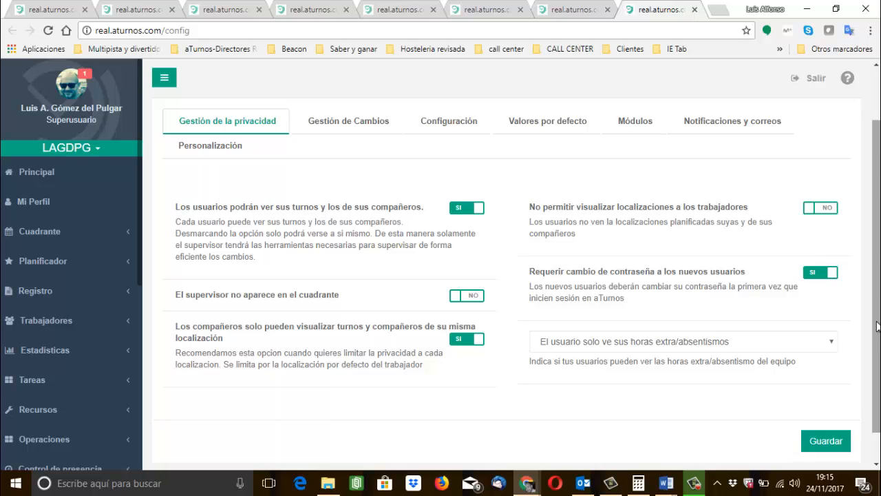
pyautogui.click(629, 347)
pyautogui.click(630, 358)
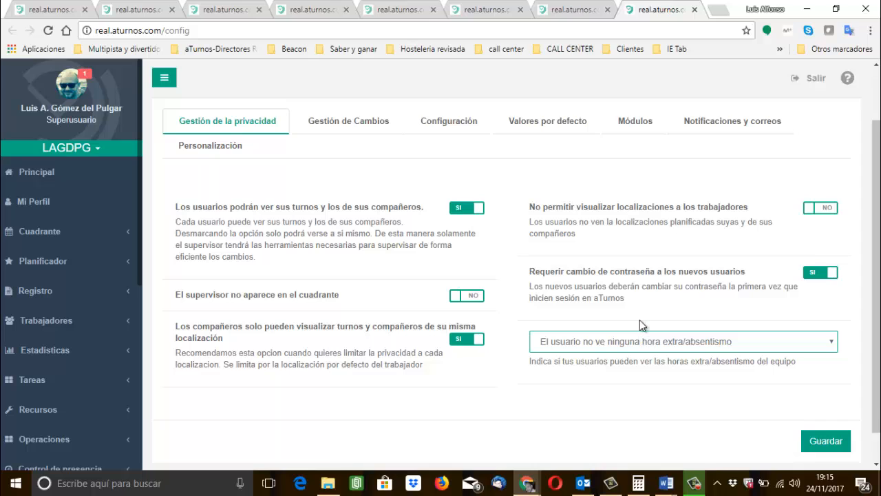
pyautogui.click(638, 321)
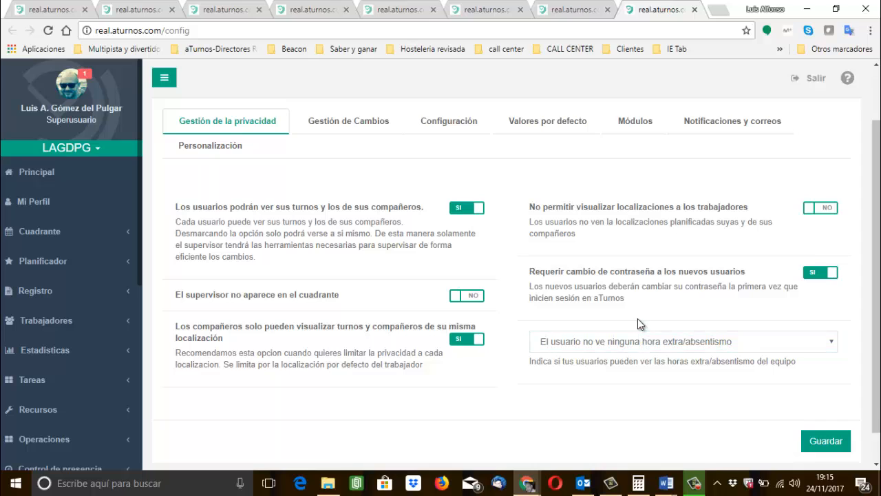
pyautogui.click(608, 344)
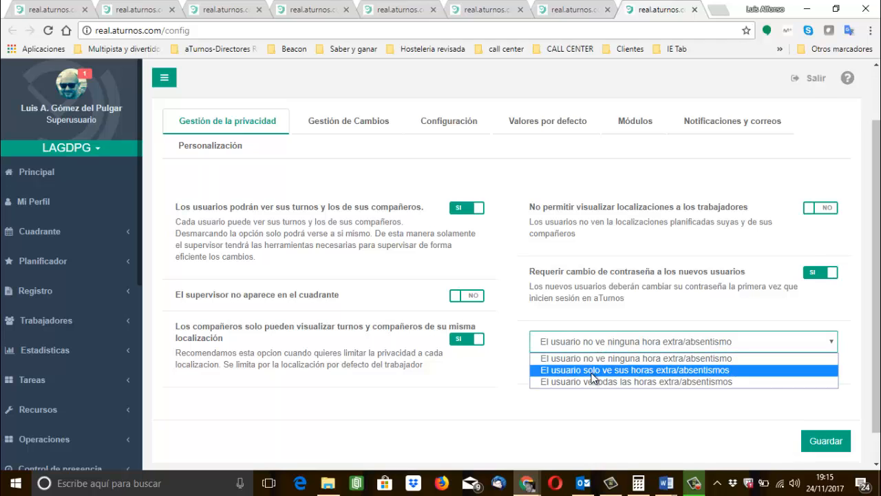
pyautogui.click(413, 175)
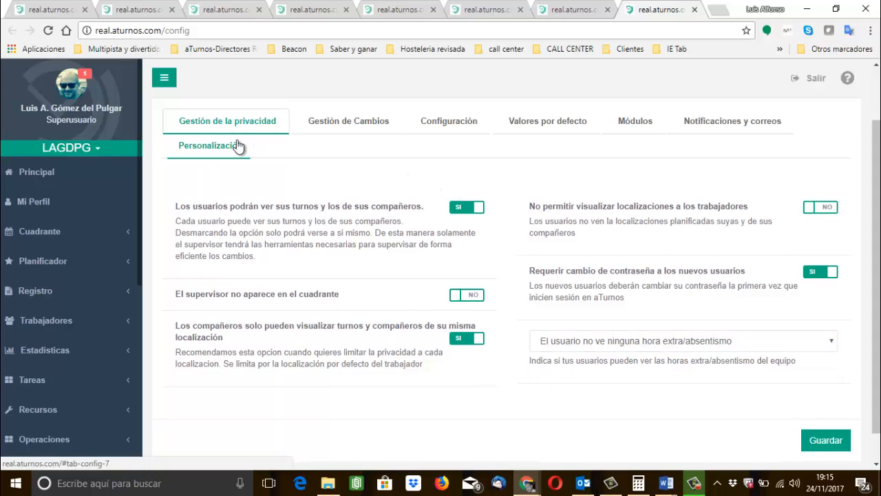
# In Gestión de Cambios, set the method for confirming changes to PERSONALIZAR.
pyautogui.click(357, 123)
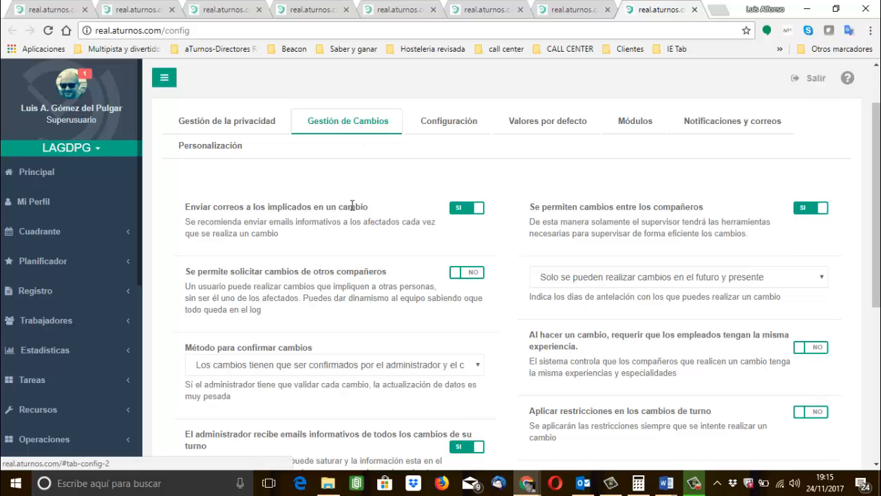
pyautogui.scroll(-1, 355, 259)
pyautogui.scroll(-3, 356, 259)
pyautogui.scroll(4, 355, 256)
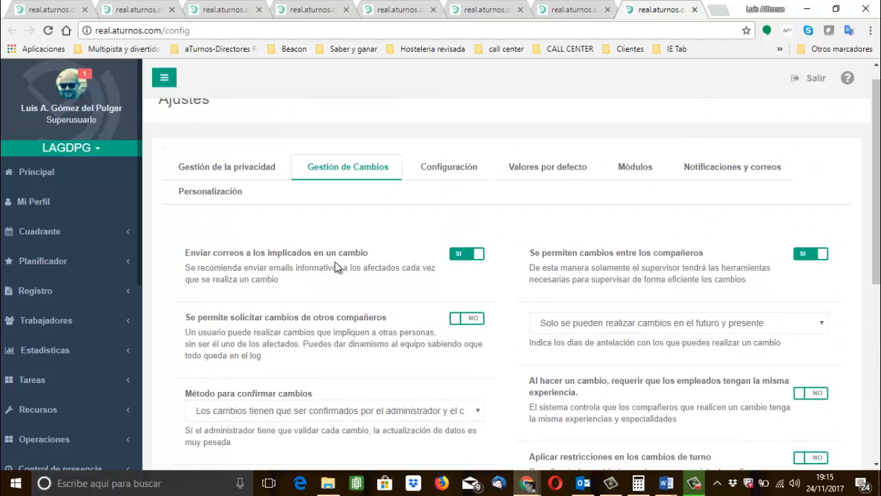
pyautogui.scroll(-1, 370, 314)
pyautogui.scroll(-2, 371, 314)
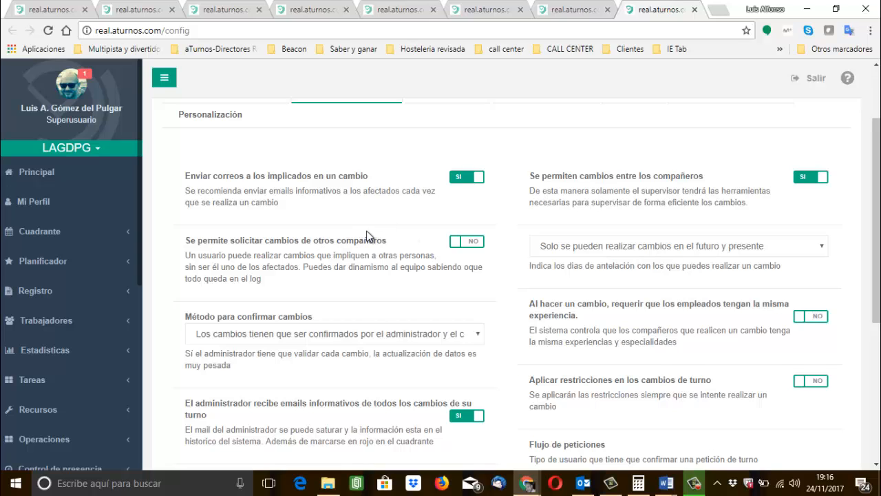
pyautogui.click(284, 336)
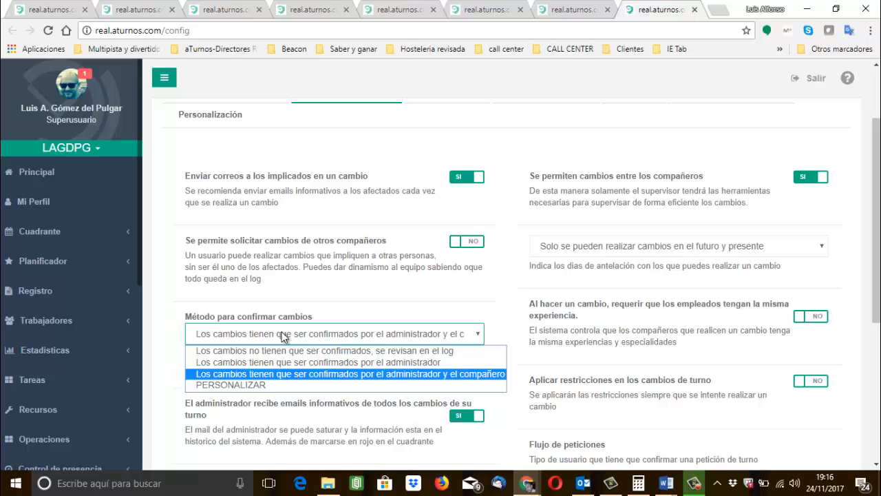
pyautogui.click(273, 391)
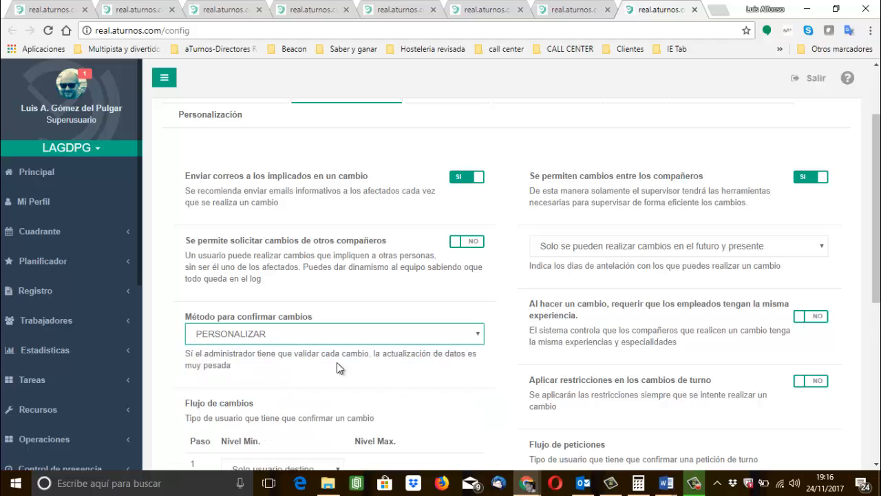
# In Flujo de cambios, choose Solo usuario destino for step 1 and Administrador Validador as minimum and maximum level for step 2.
pyautogui.moveTo(878, 202); pyautogui.dragTo(878, 279)
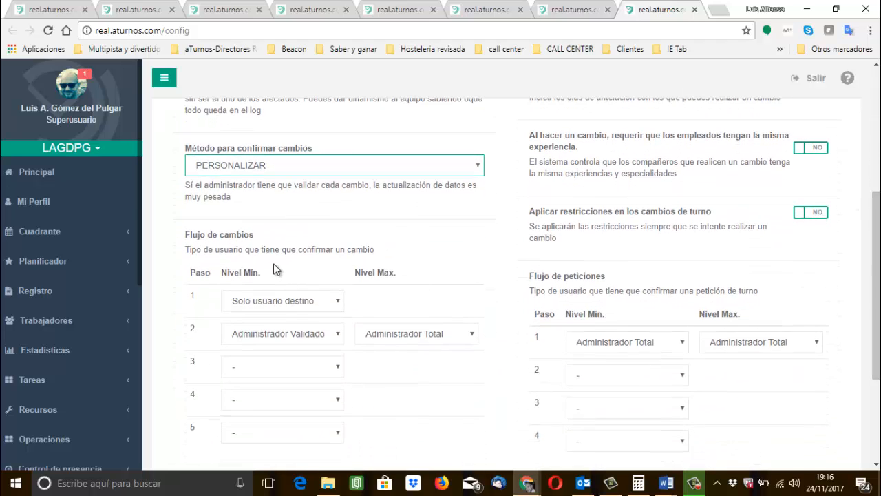
pyautogui.click(271, 307)
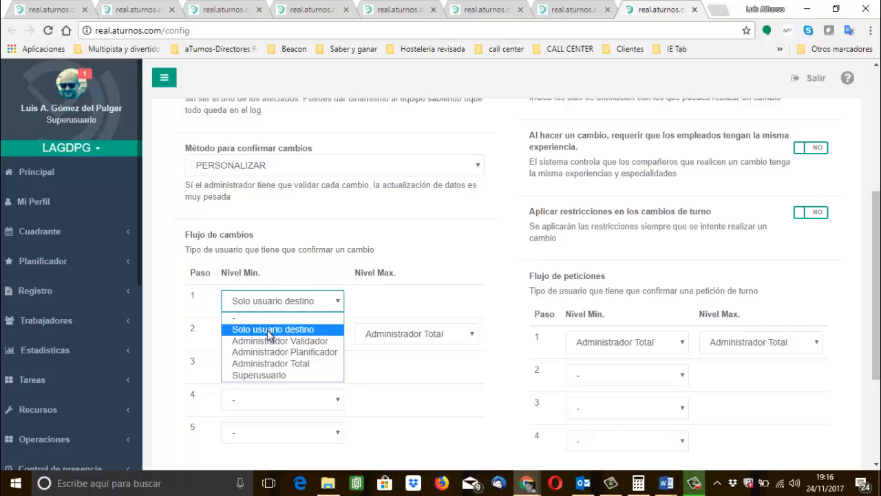
pyautogui.click(284, 330)
pyautogui.click(284, 338)
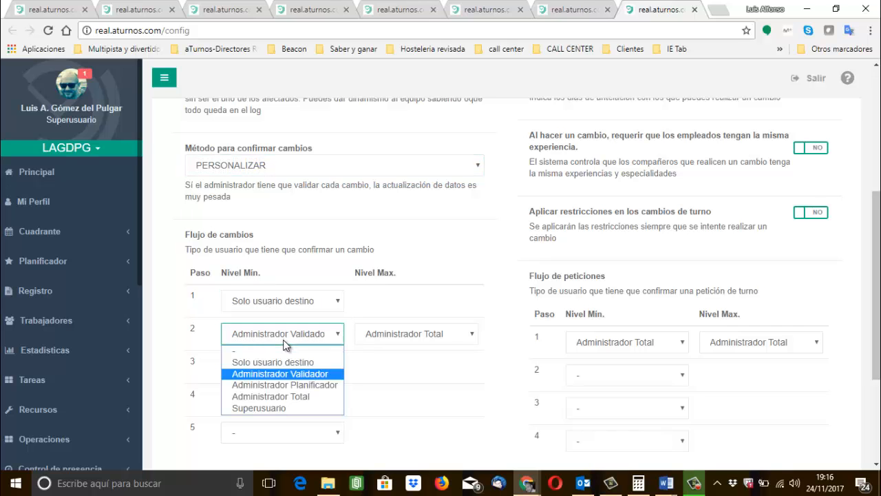
pyautogui.click(285, 376)
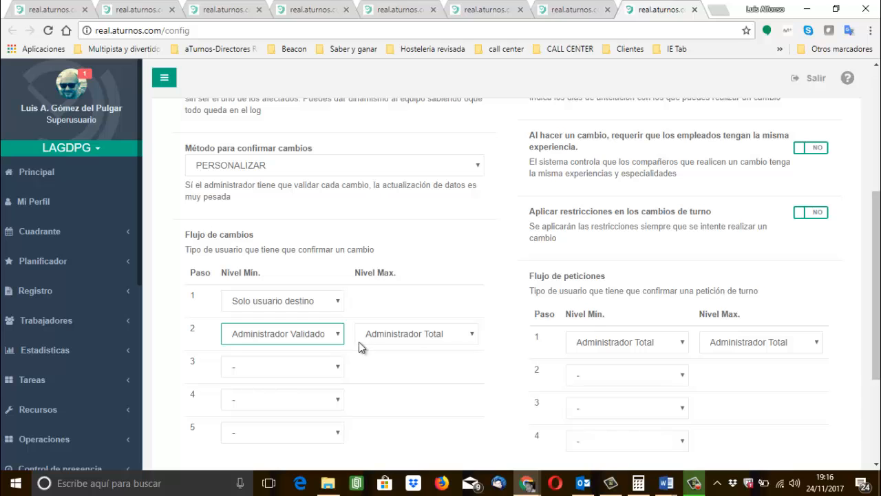
pyautogui.click(412, 337)
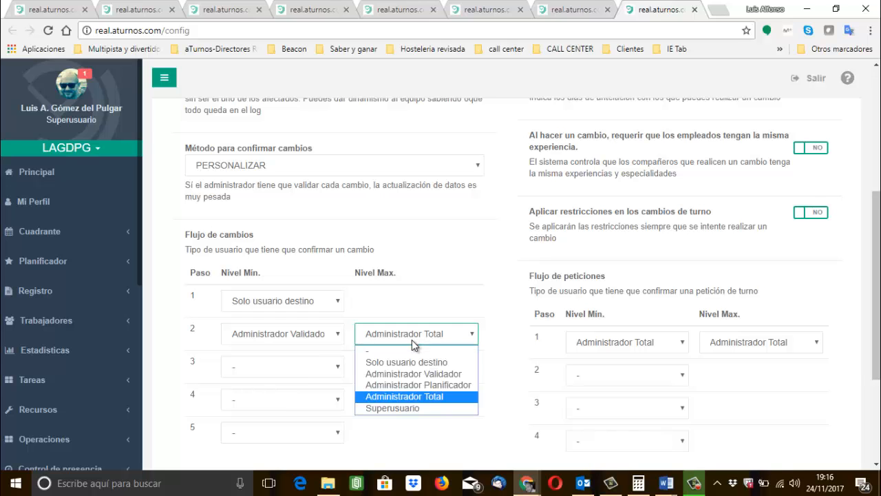
pyautogui.click(403, 399)
pyautogui.click(315, 336)
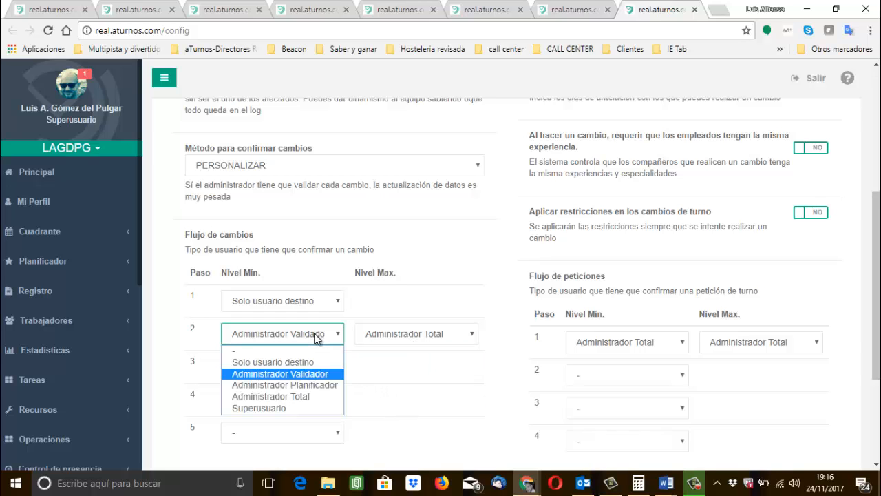
pyautogui.click(375, 341)
pyautogui.click(375, 374)
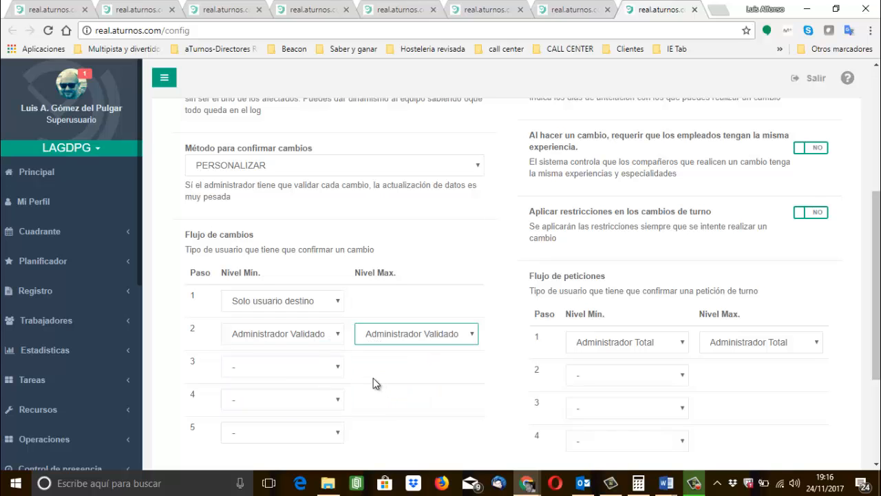
# Set both the minimum and maximum level of step 3 in Flujo de cambios to Superusuario.
pyautogui.click(312, 373)
pyautogui.click(295, 438)
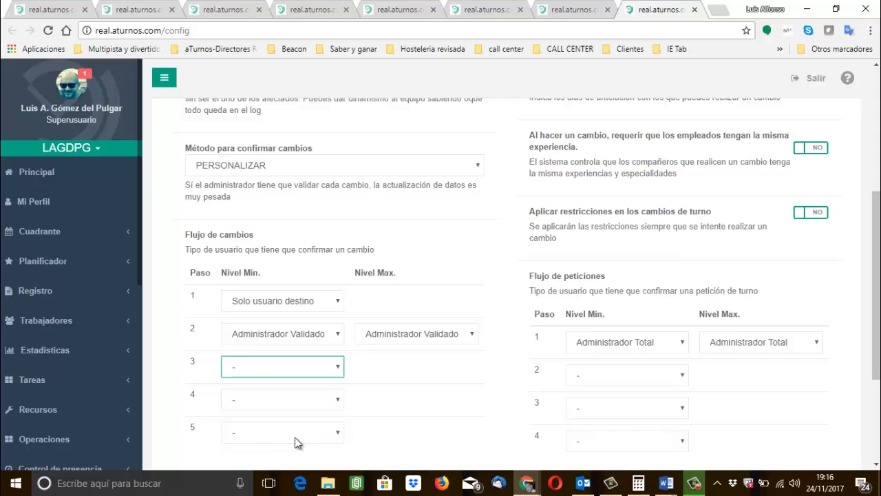
pyautogui.click(415, 431)
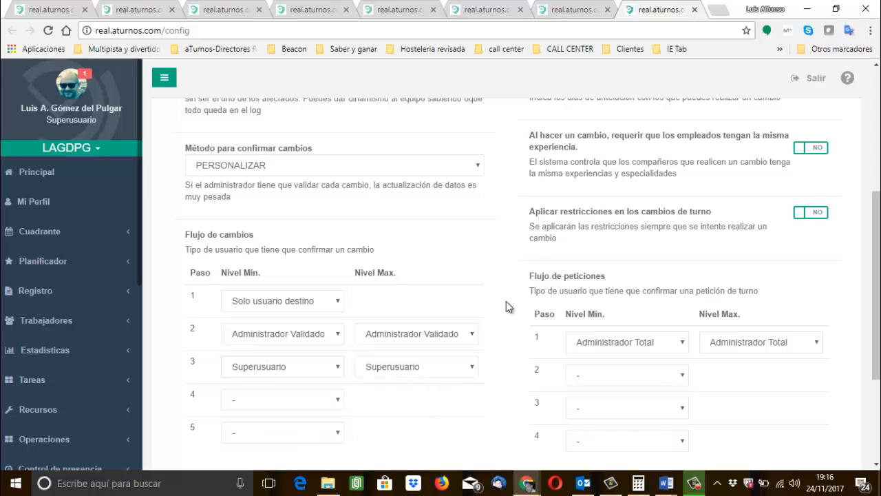
# Review the available options for how far in advance shift changes have to be made.
pyautogui.scroll(2, 338, 228)
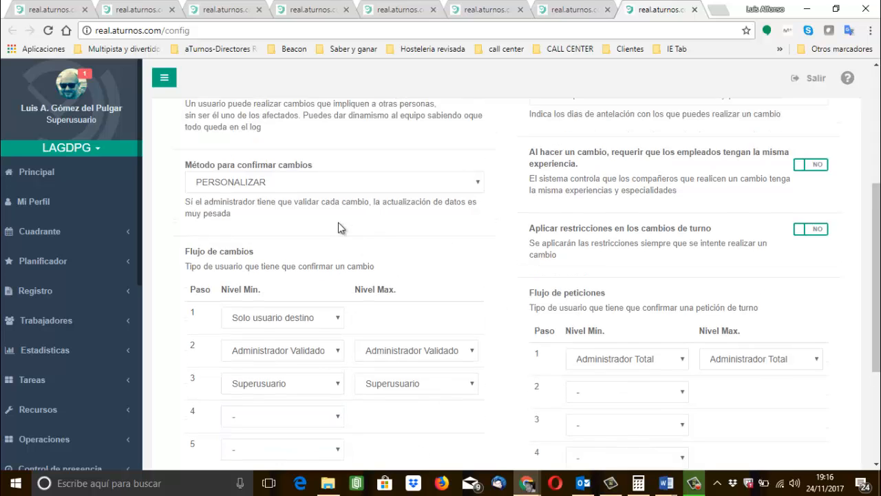
pyautogui.scroll(5, 338, 228)
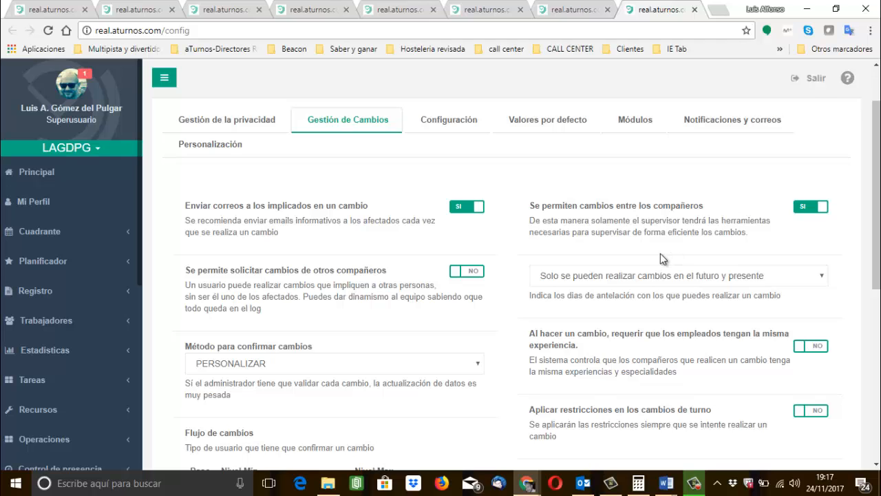
pyautogui.click(623, 276)
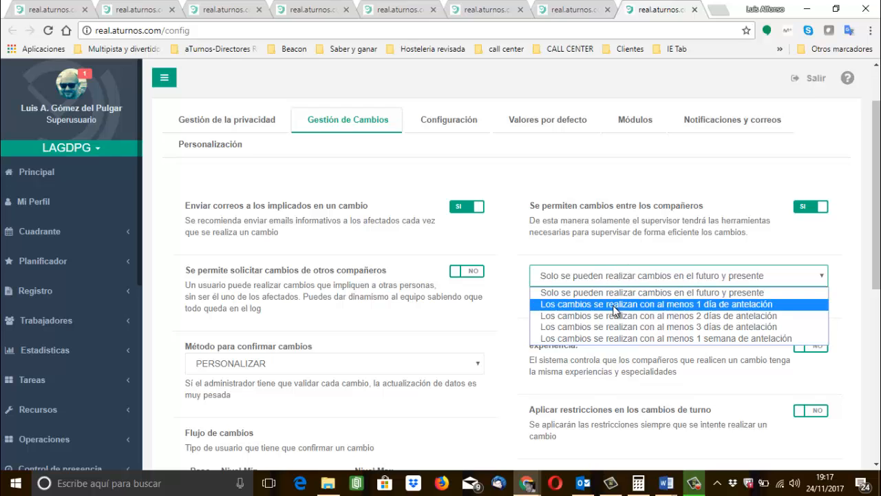
pyautogui.click(554, 366)
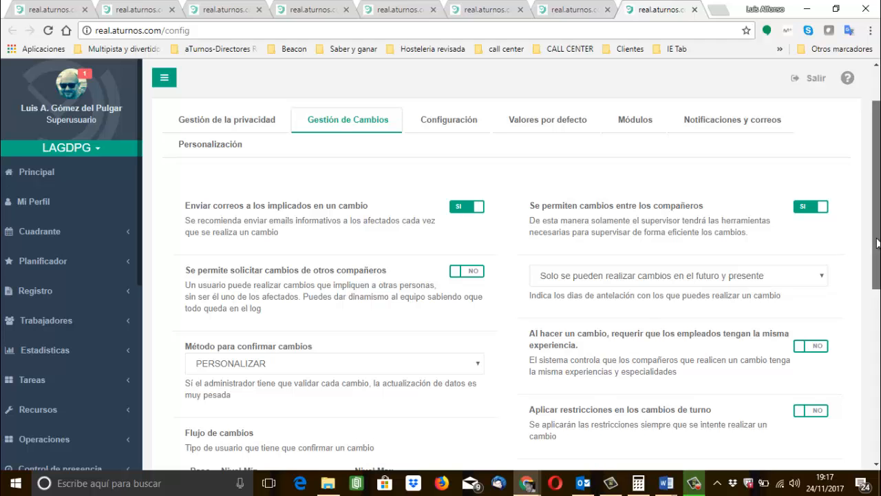
# In Flujo de peticiones, set step 1's minimum and maximum level to Administrador Planificador and choose Supervisor as step 2's minimum level.
pyautogui.moveTo(878, 242); pyautogui.dragTo(878, 284)
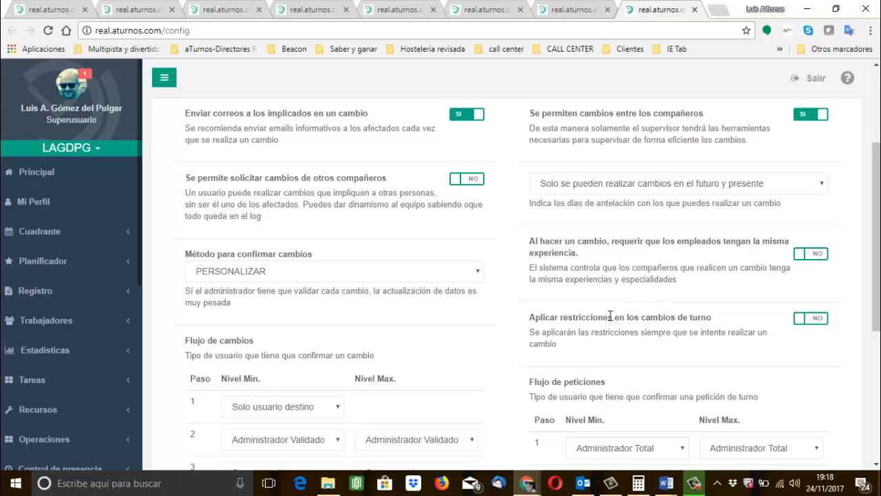
pyautogui.scroll(3, 610, 316)
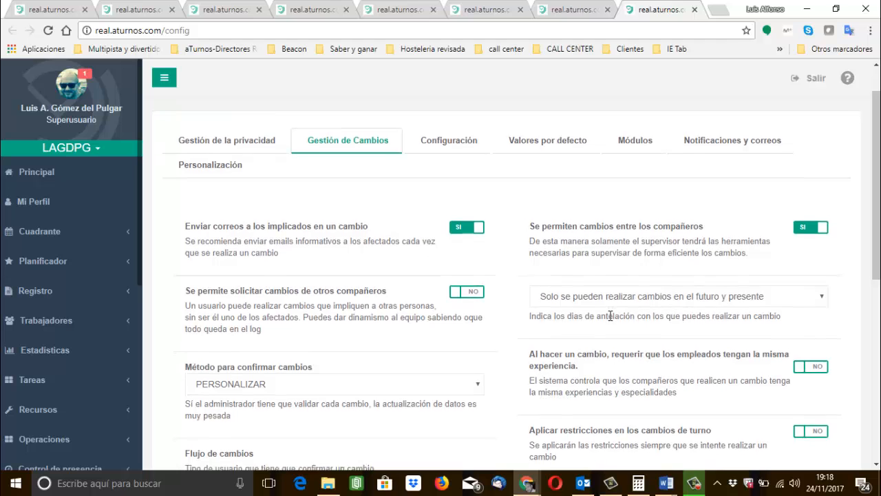
pyautogui.scroll(-6, 610, 316)
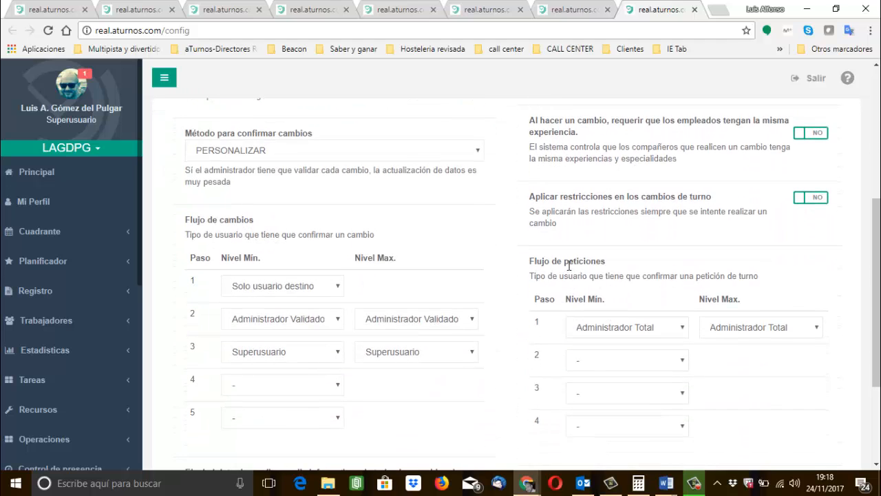
pyautogui.click(622, 333)
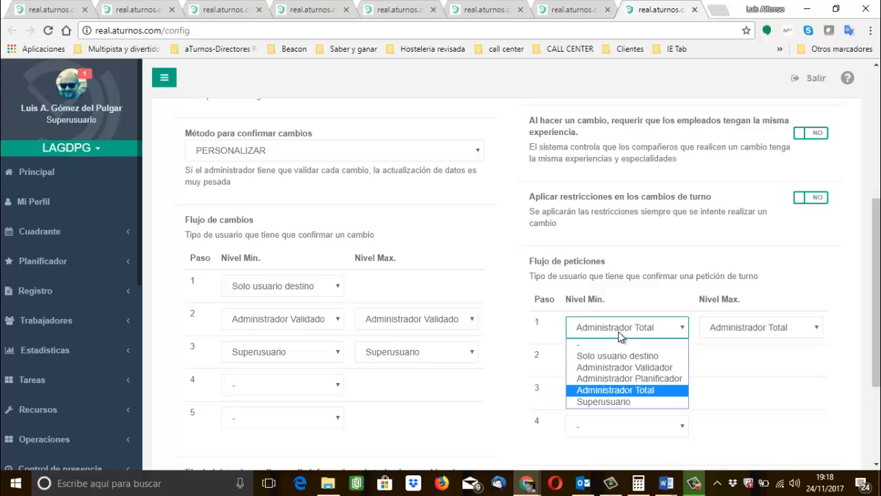
pyautogui.click(616, 376)
pyautogui.click(731, 334)
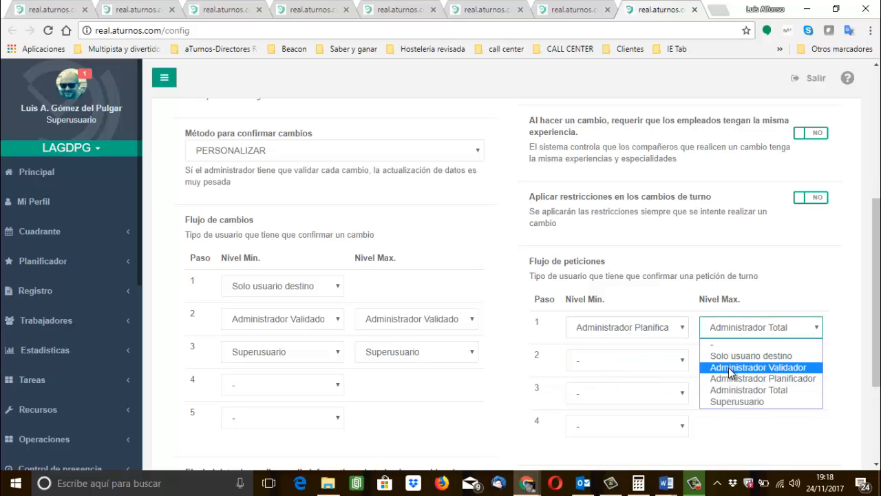
pyautogui.click(731, 380)
pyautogui.click(643, 364)
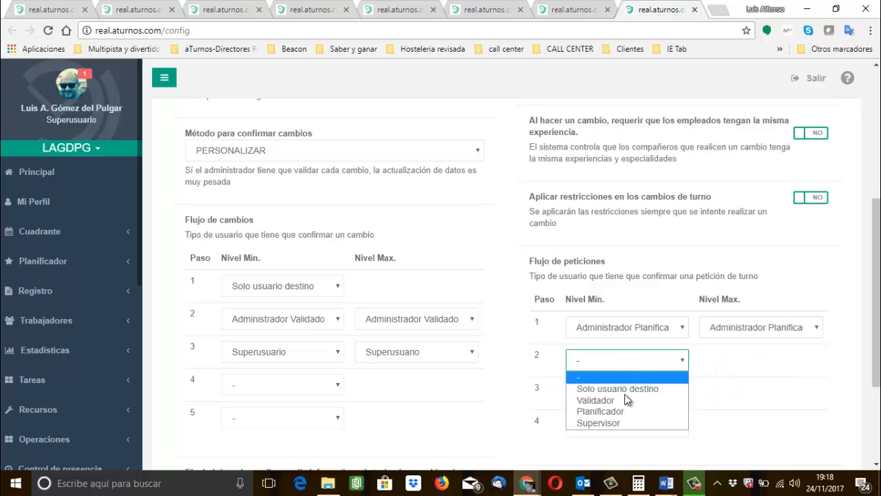
pyautogui.click(614, 422)
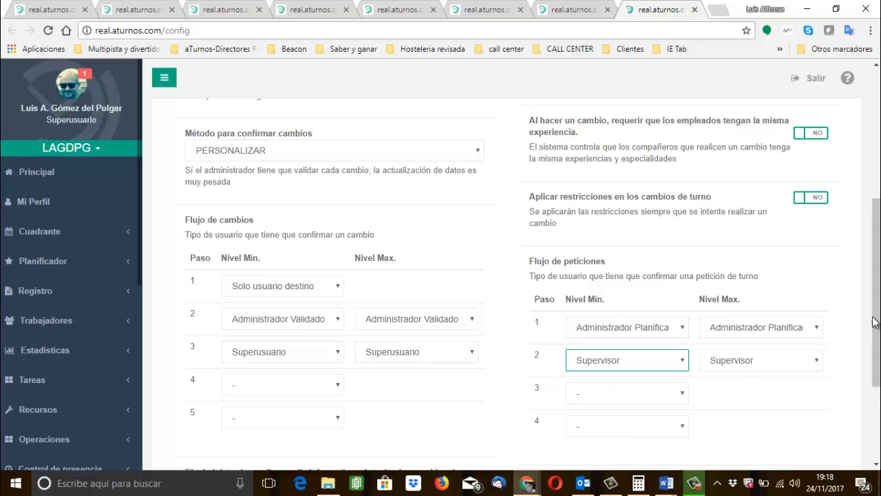
# In Configuración, set the holiday rule to count Saturdays, Sundays and the indicated holidays as festivos.
pyautogui.scroll(5, 879, 321)
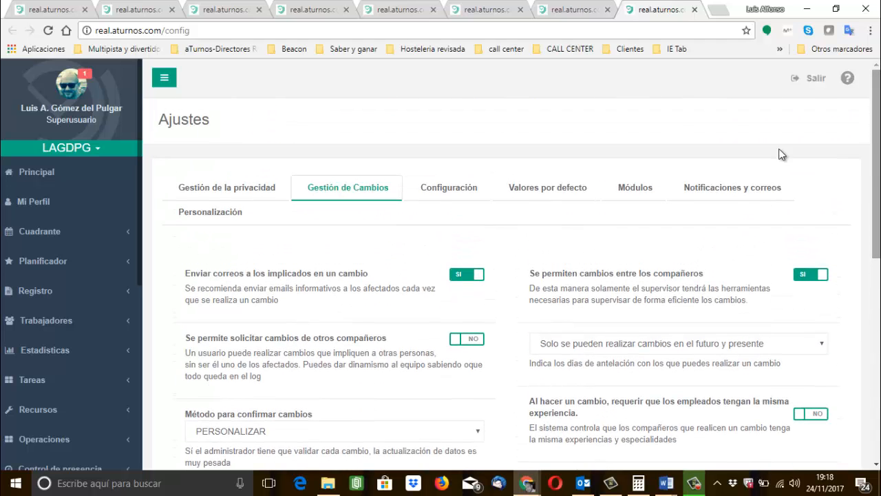
pyautogui.click(461, 188)
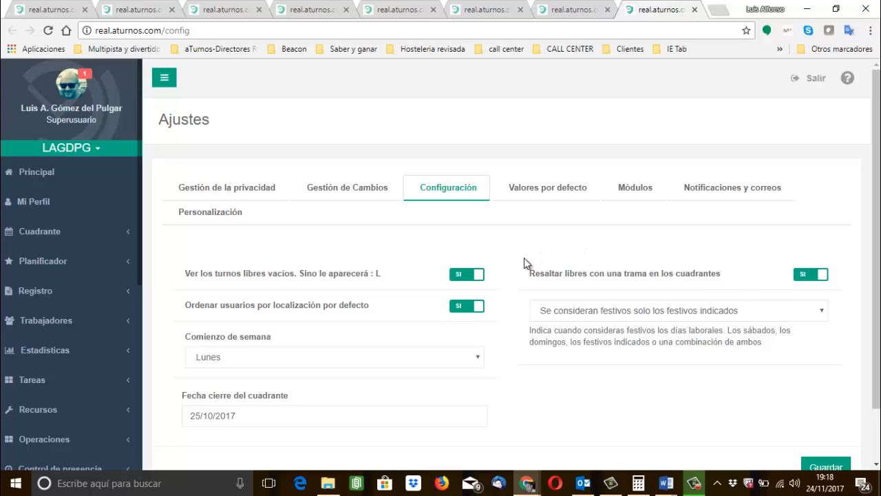
pyautogui.scroll(-1, 524, 258)
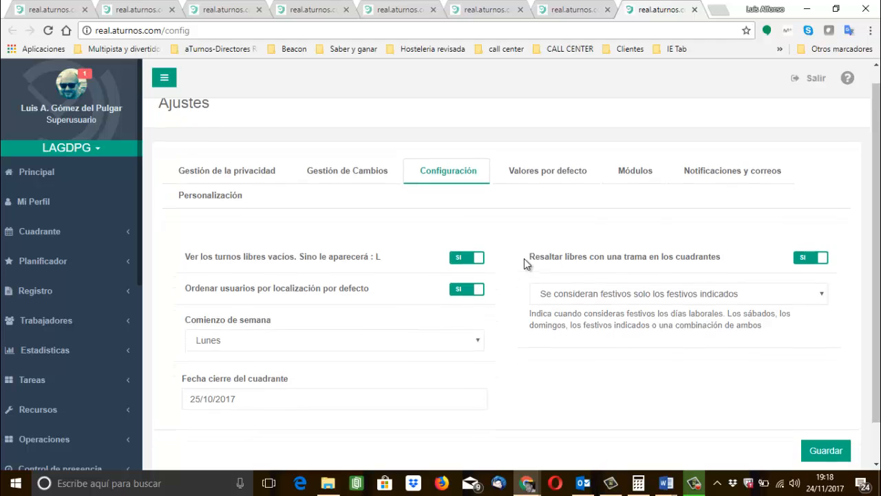
pyautogui.scroll(-1, 523, 263)
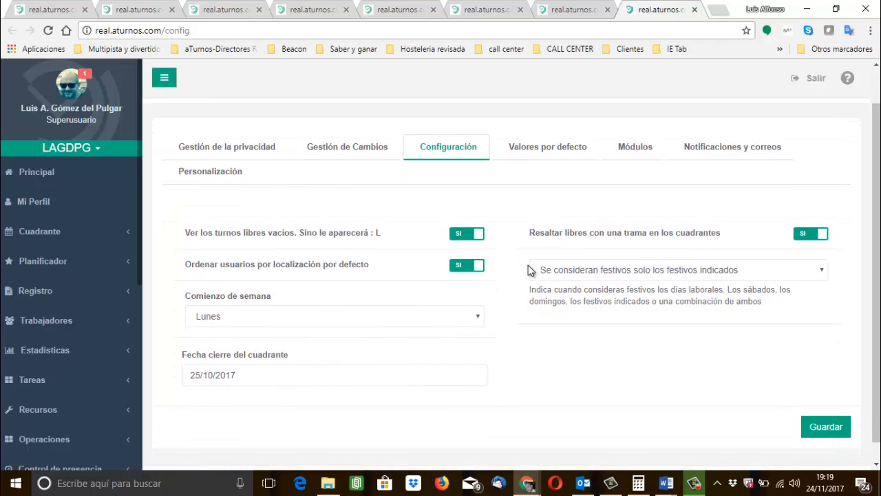
pyautogui.click(623, 272)
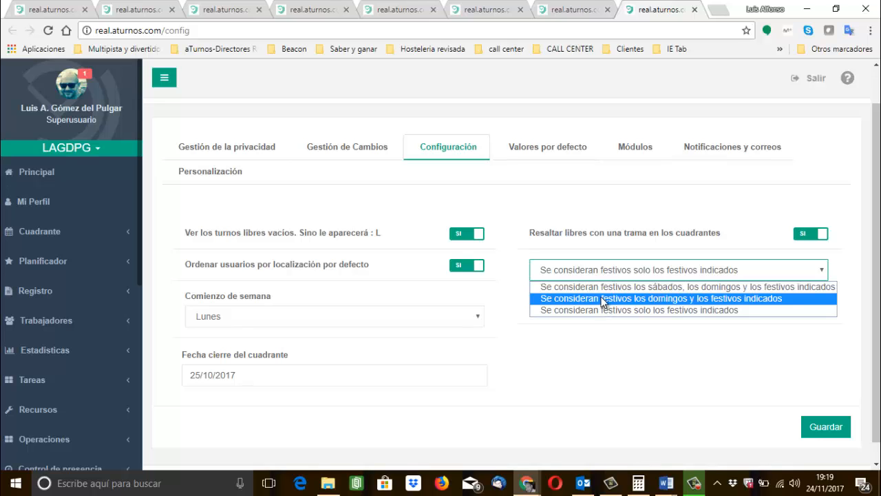
pyautogui.click(594, 287)
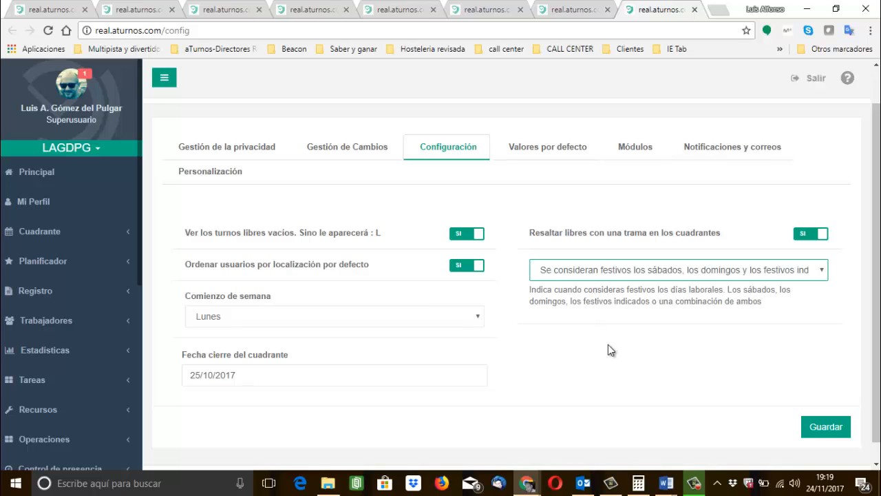
# Choose Lunes as the start of the week and set Fecha cierre del cuadrante to 31/10/2017.
pyautogui.click(370, 324)
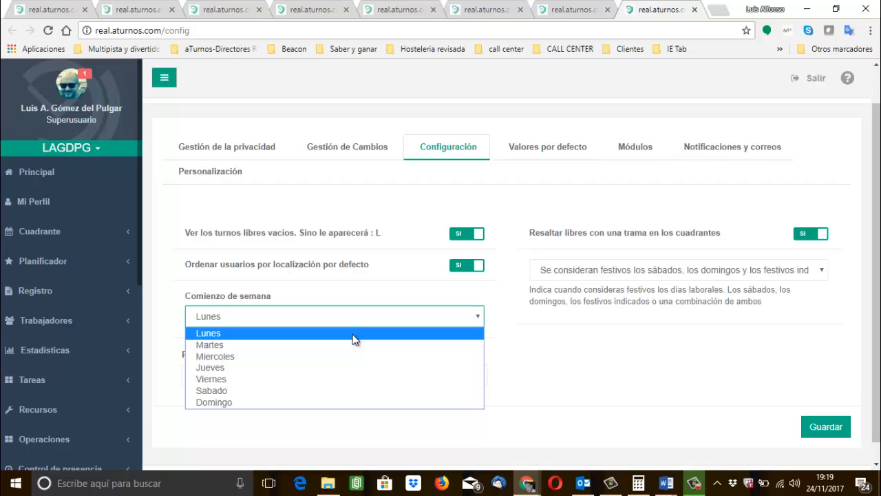
pyautogui.click(352, 333)
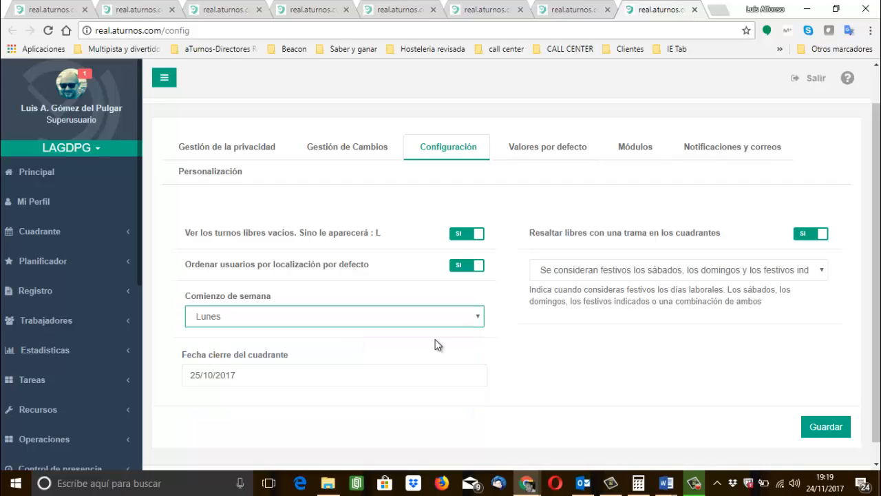
pyautogui.click(588, 356)
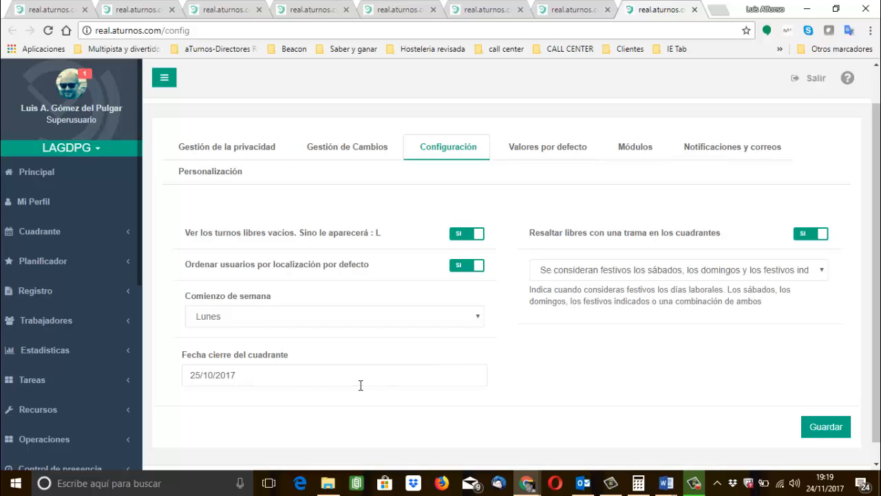
pyautogui.click(306, 376)
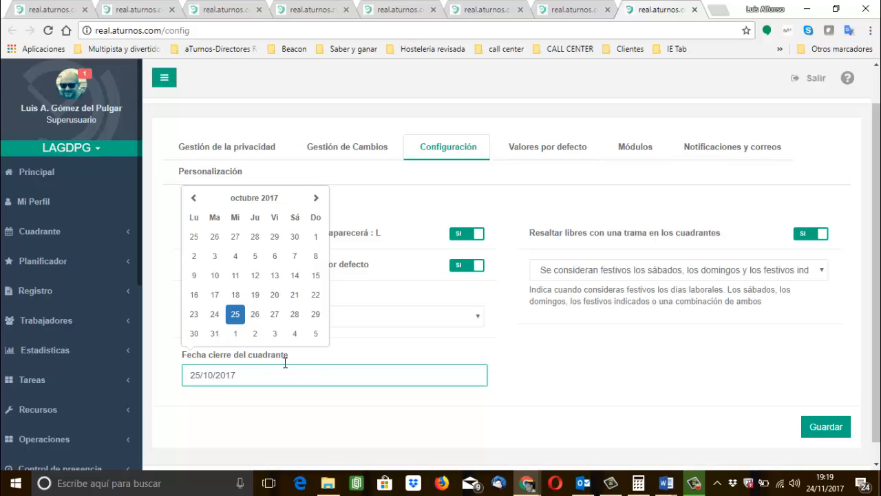
pyautogui.click(215, 333)
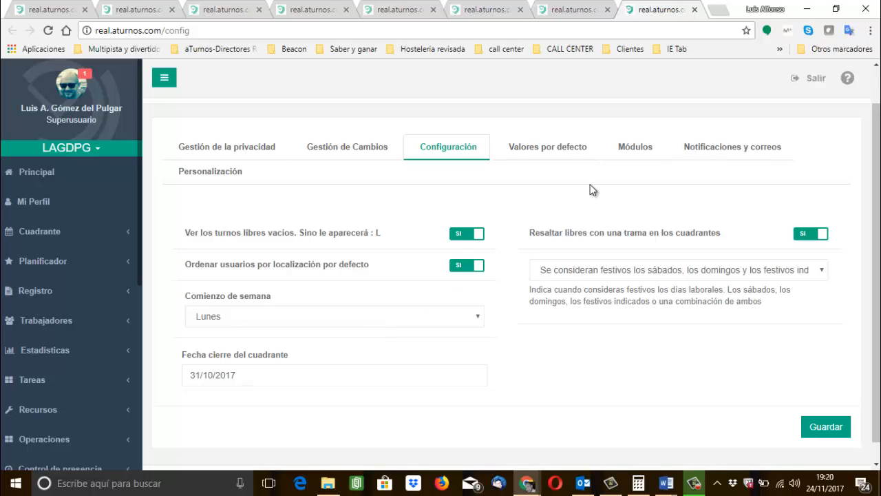
# Review the default hours, vacation days and night-shift times in Valores por defecto.
pyautogui.click(552, 159)
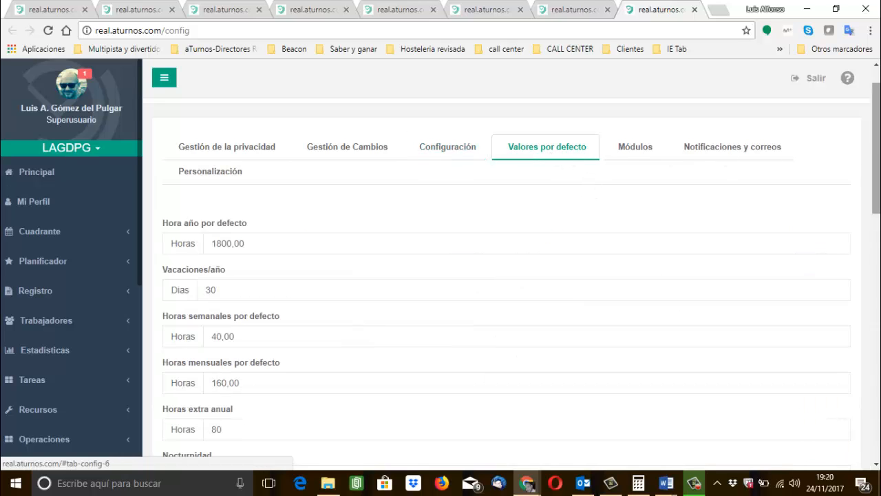
pyautogui.moveTo(879, 160); pyautogui.dragTo(879, 169)
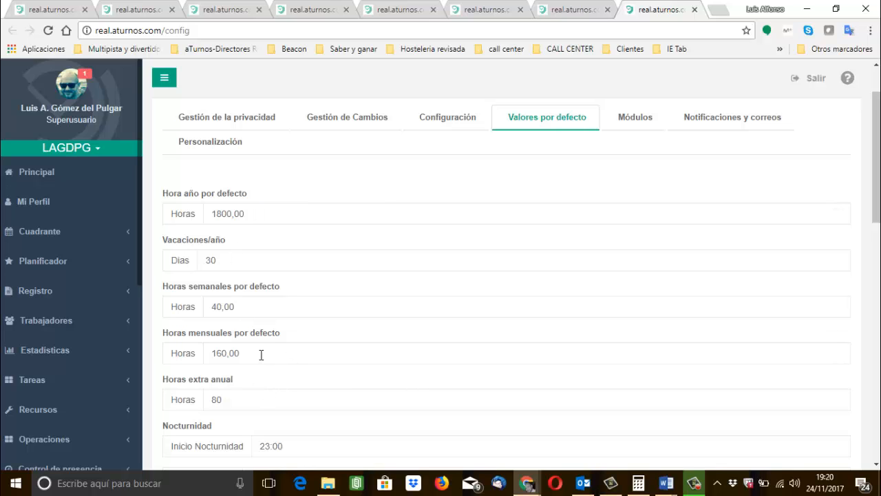
pyautogui.scroll(-1, 261, 354)
pyautogui.scroll(-2, 261, 355)
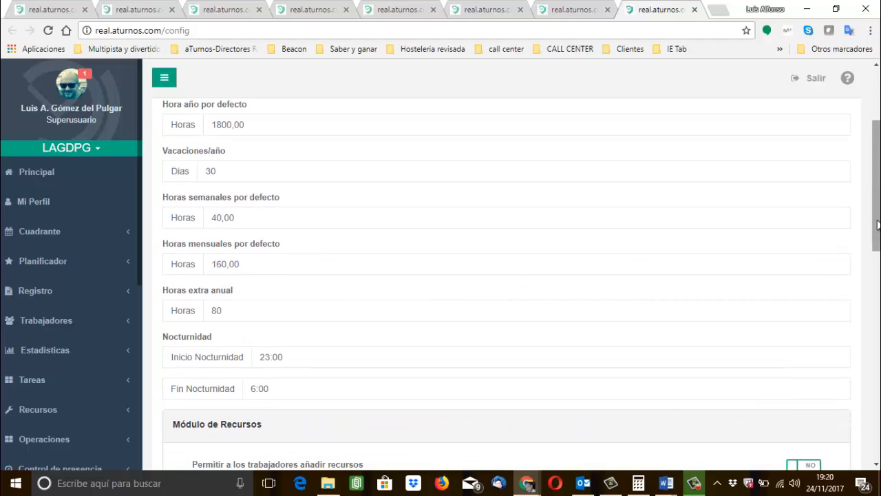
pyautogui.moveTo(878, 224); pyautogui.dragTo(878, 171)
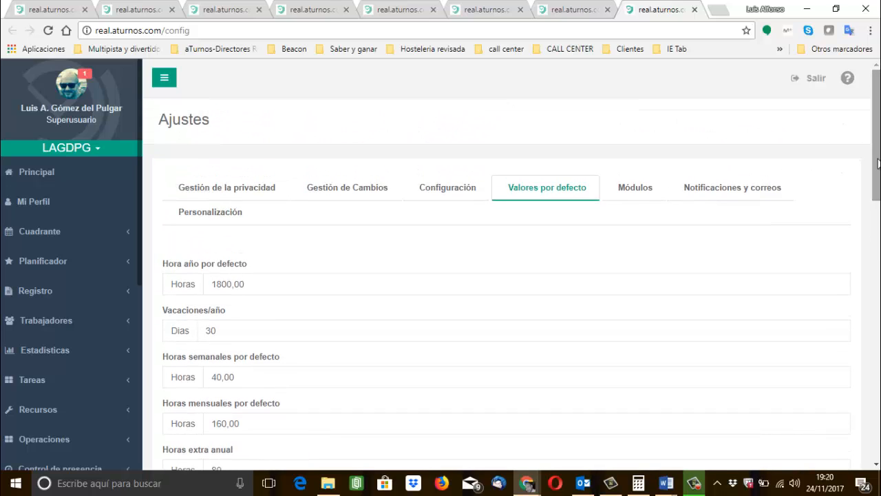
# Review the team's modules, their expiry dates and those pending renewal in Módulos.
pyautogui.click(641, 188)
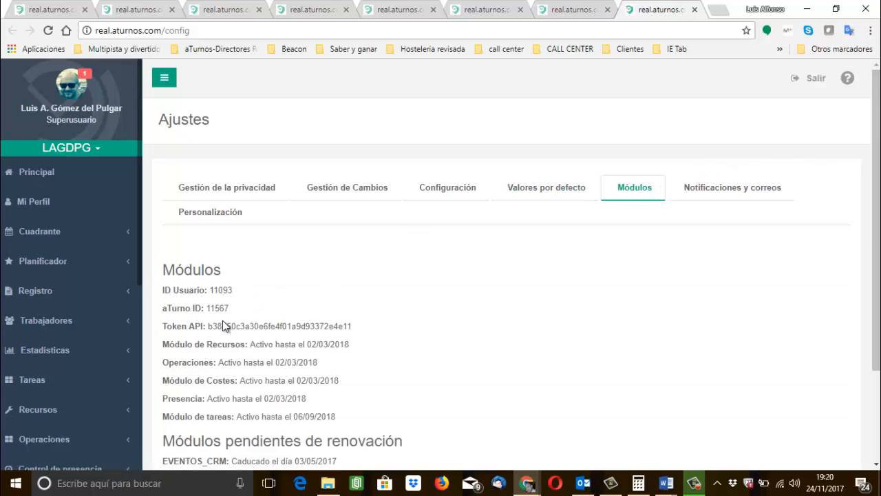
pyautogui.scroll(-1, 518, 374)
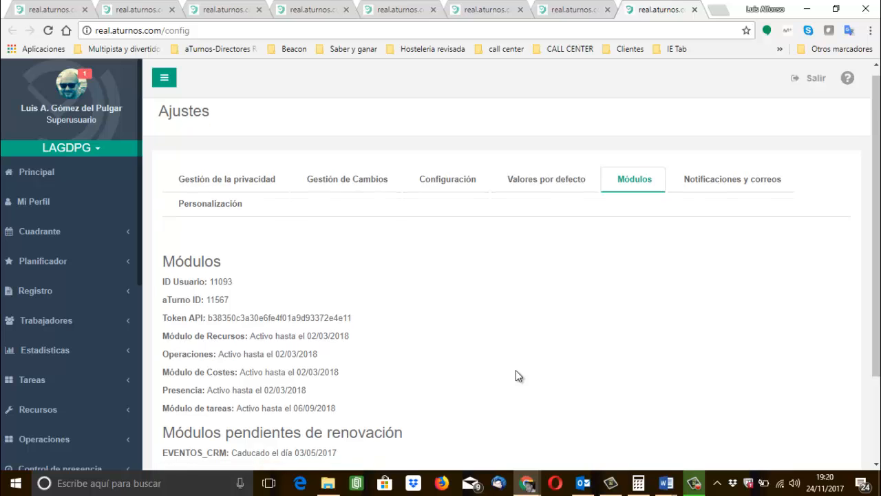
pyautogui.scroll(-3, 516, 370)
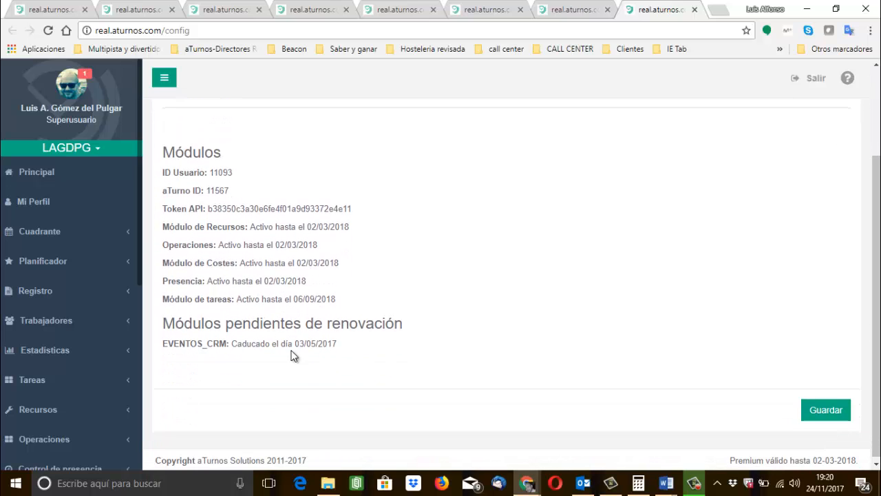
pyautogui.scroll(2, 488, 294)
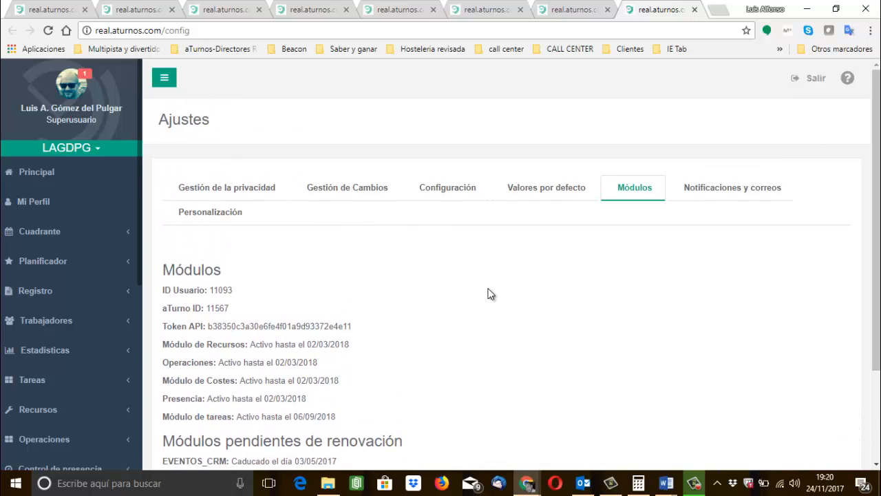
# In Notificaciones y correos, choose Alta as the notification priority for both CAMBIOS/PETICIONES DE TURNO and EQUIPO.
pyautogui.click(732, 193)
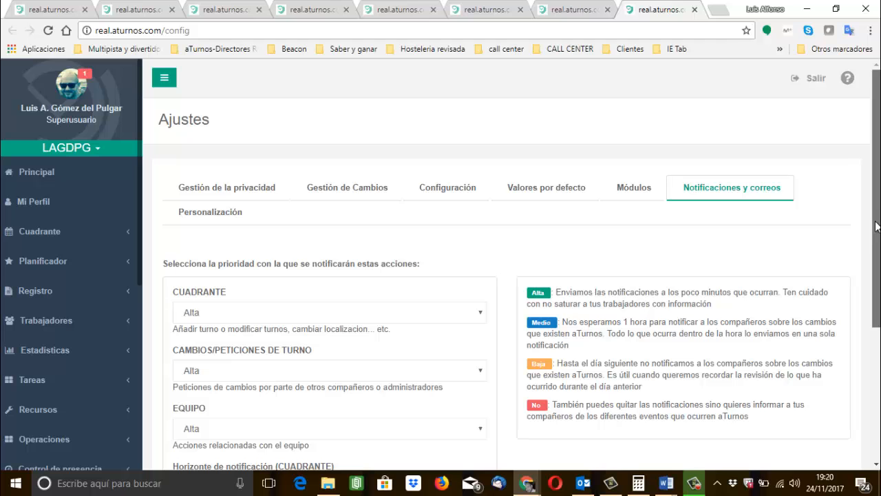
pyautogui.moveTo(877, 227); pyautogui.dragTo(872, 280)
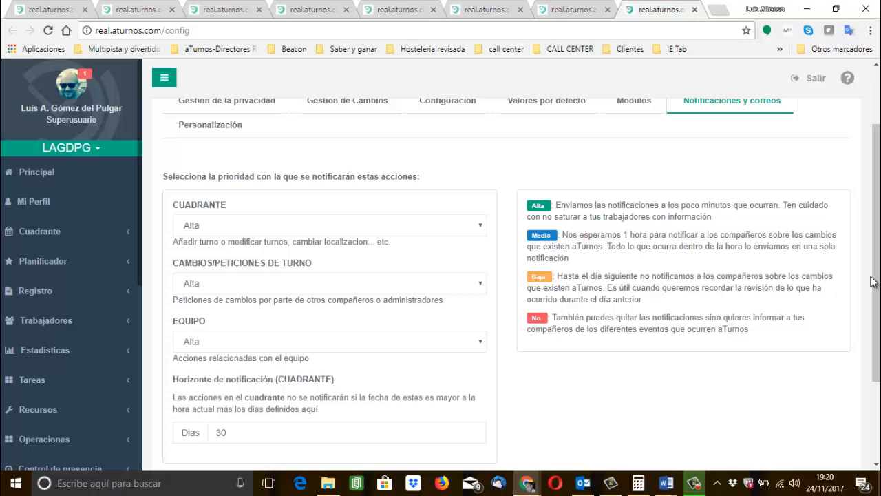
pyautogui.click(274, 283)
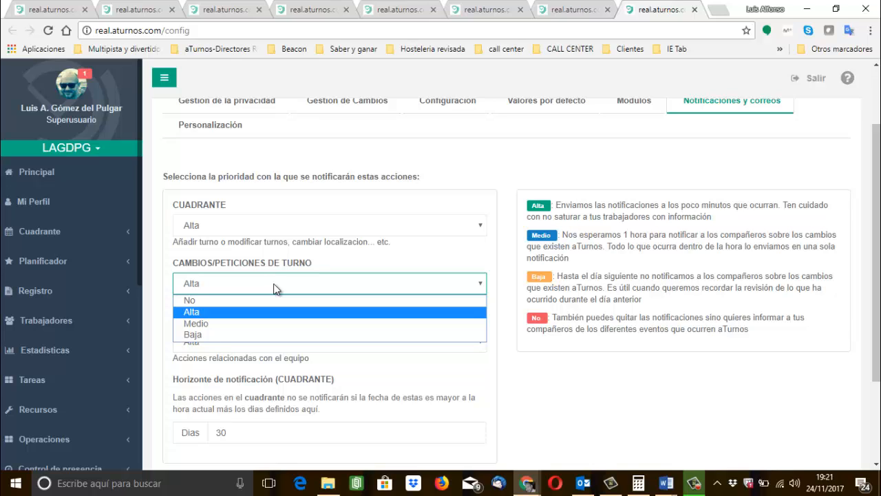
pyautogui.click(231, 311)
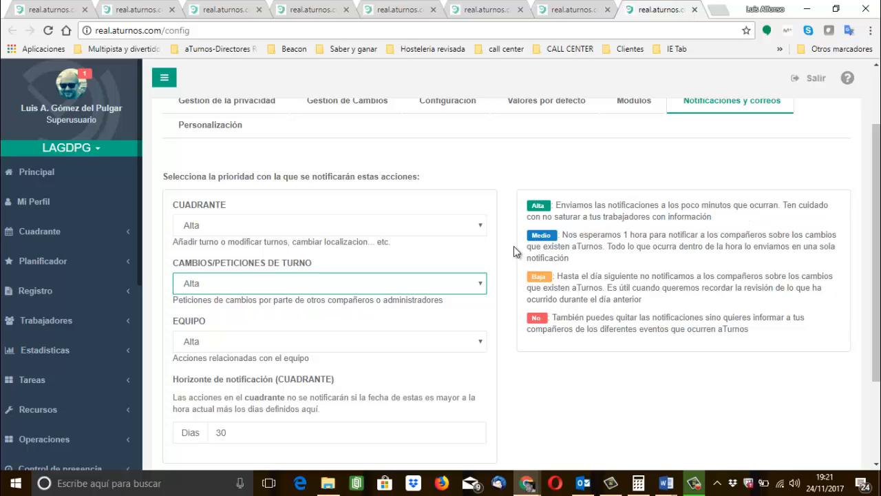
pyautogui.click(234, 344)
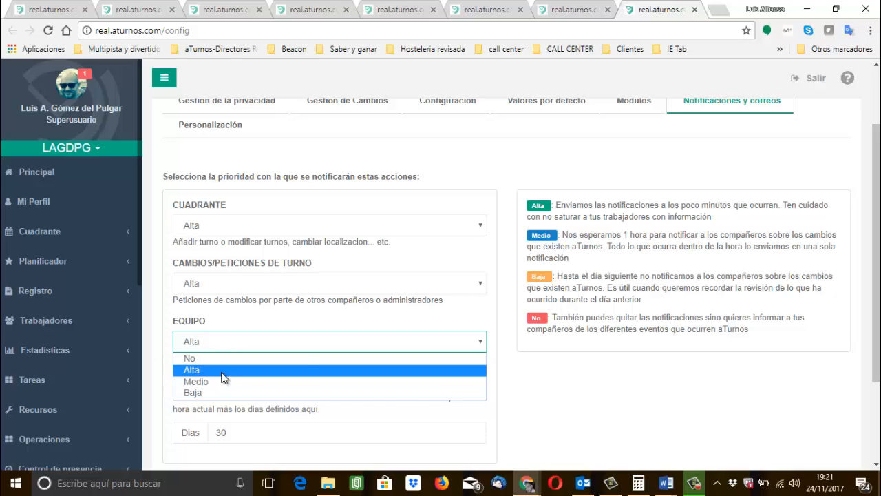
pyautogui.click(222, 372)
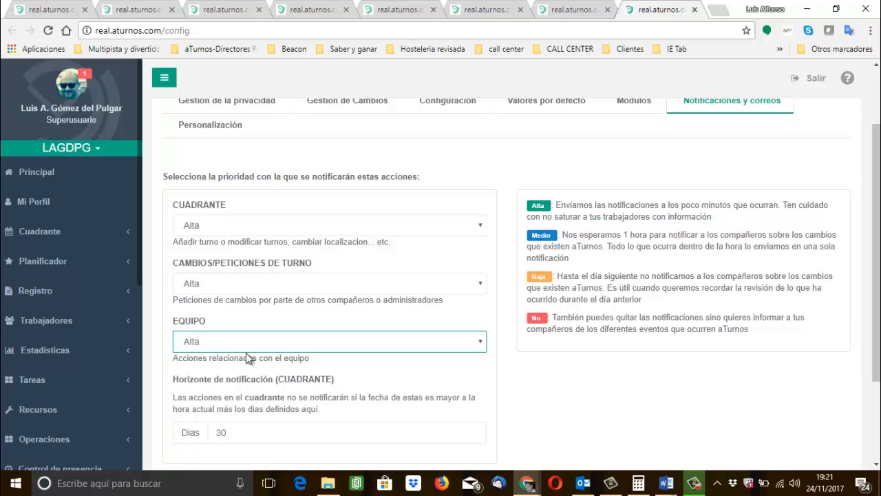
pyautogui.click(247, 438)
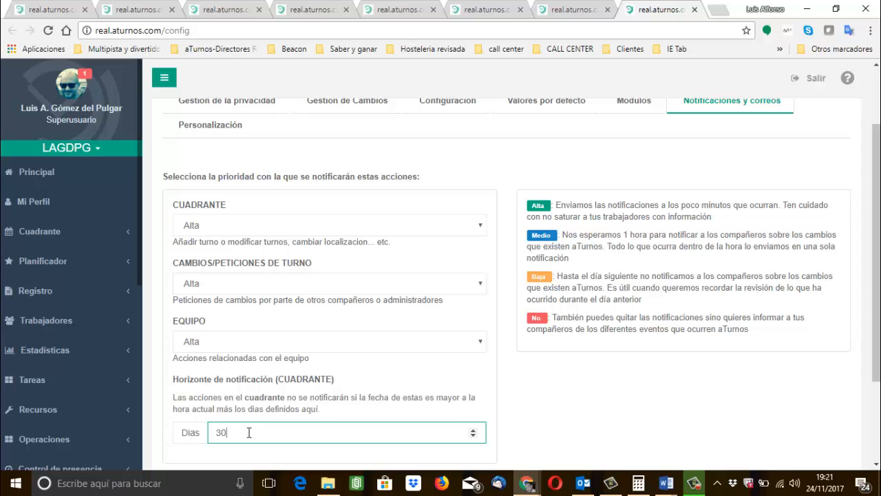
pyautogui.click(551, 416)
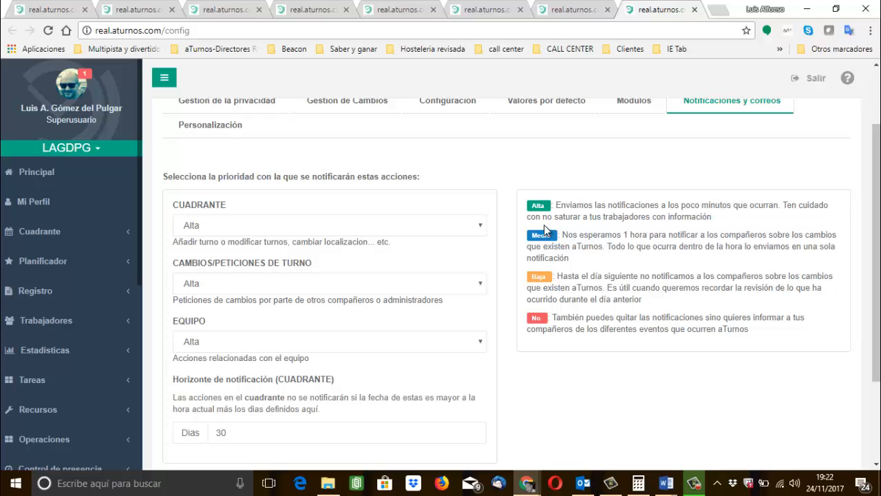
# Review the team data in Personalización, from the team name and identifier to the profession, time zone and logo.
pyautogui.click(207, 126)
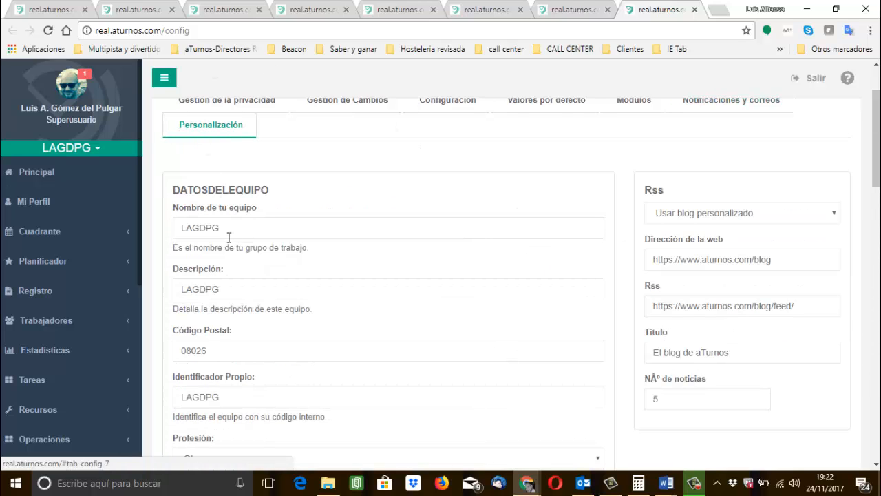
pyautogui.scroll(-1, 269, 305)
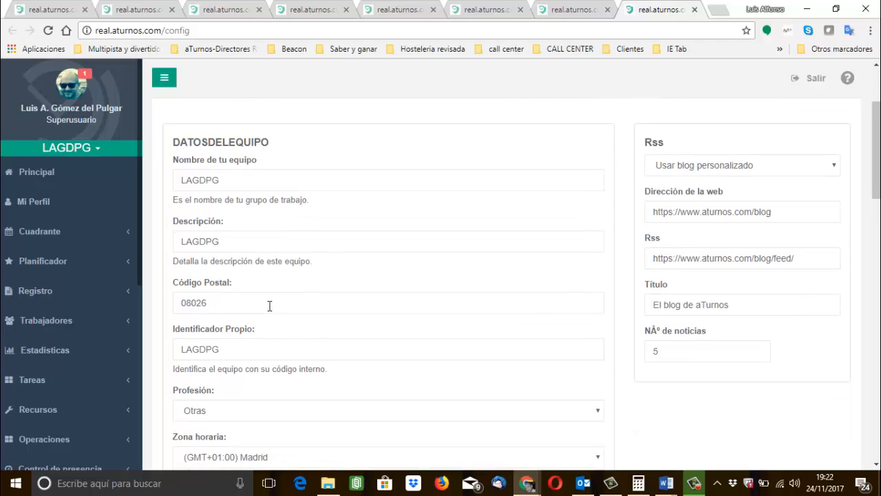
pyautogui.scroll(-2, 269, 305)
pyautogui.scroll(1, 270, 307)
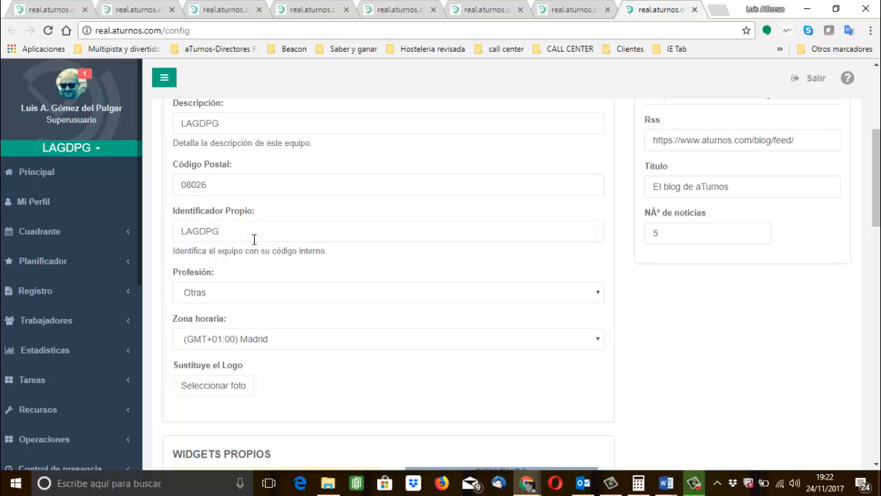
pyautogui.scroll(-4, 254, 239)
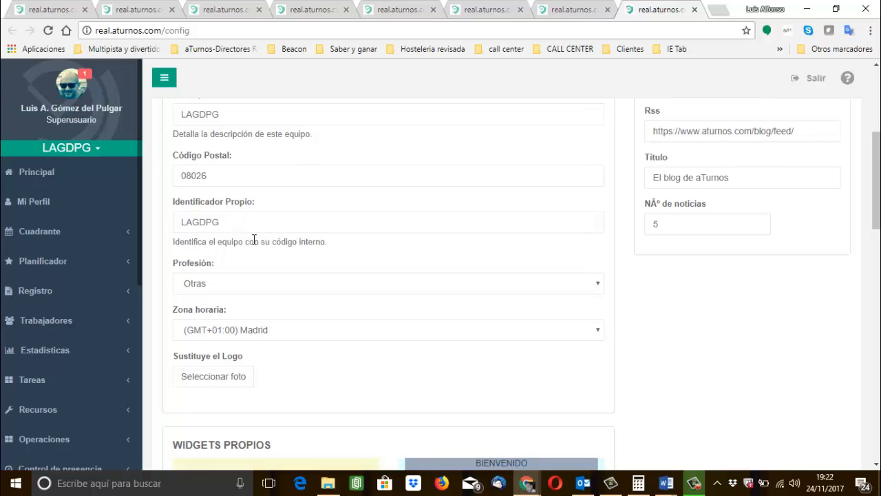
# Examine the dashboard widget layouts under WIDGETS PROPIOS and WIDGETS TRABAJADORES.
pyautogui.scroll(-1, 254, 239)
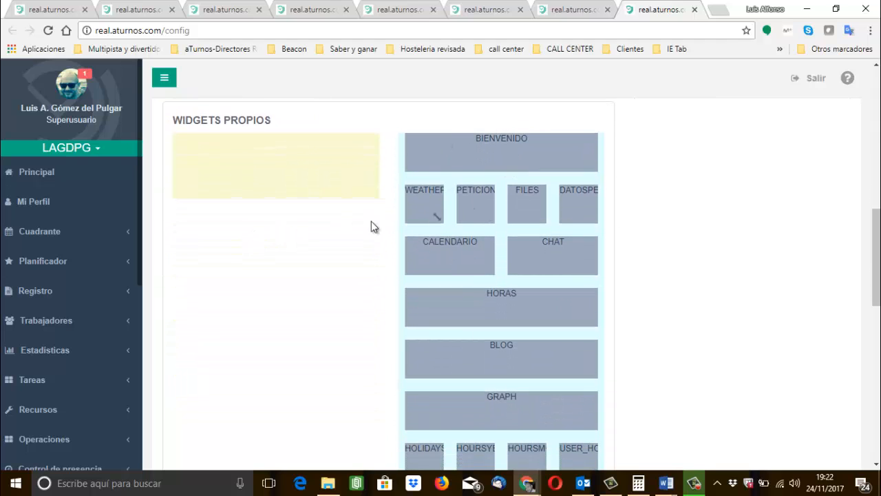
pyautogui.scroll(-2, 334, 309)
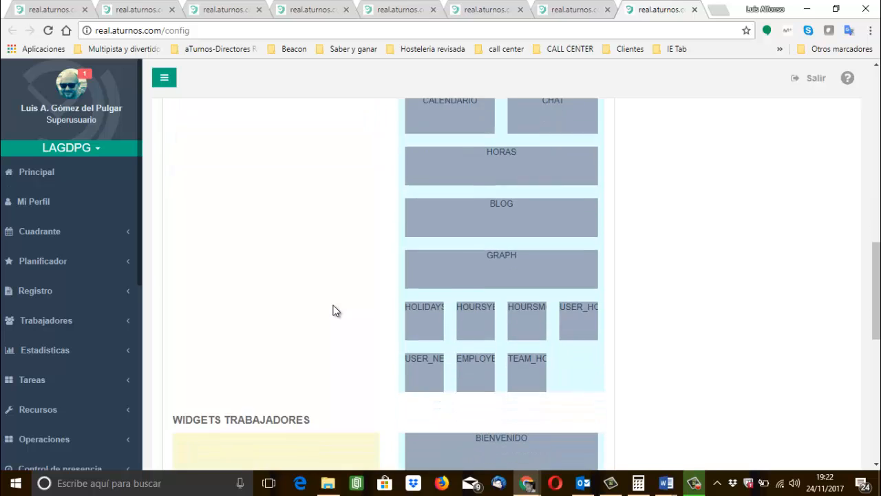
pyautogui.scroll(1, 332, 310)
pyautogui.scroll(-8, 333, 311)
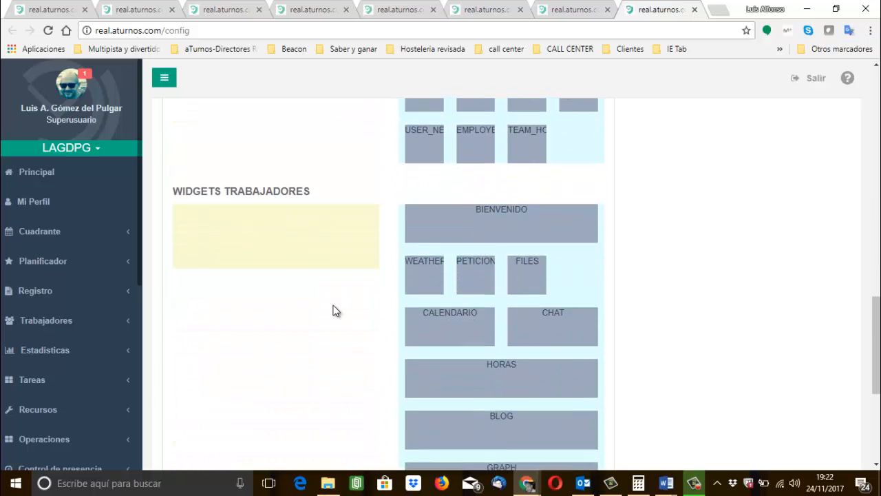
pyautogui.scroll(10, 332, 311)
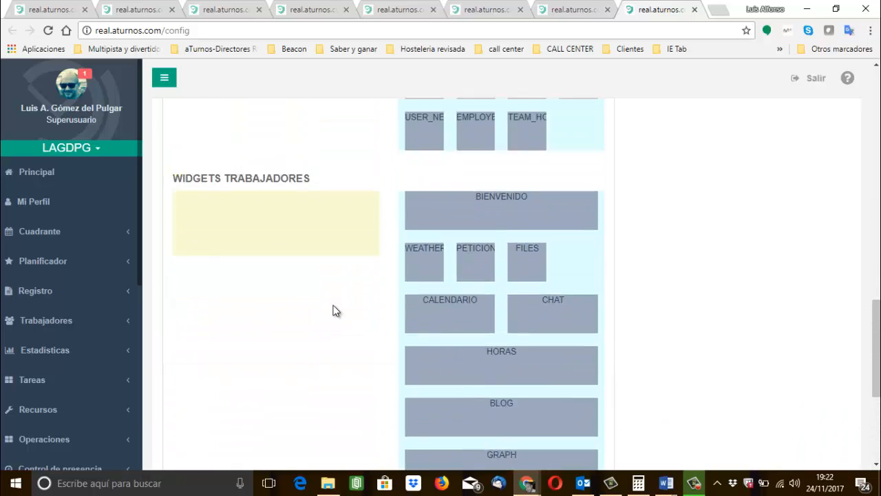
pyautogui.scroll(2, 333, 311)
pyautogui.scroll(-5, 333, 311)
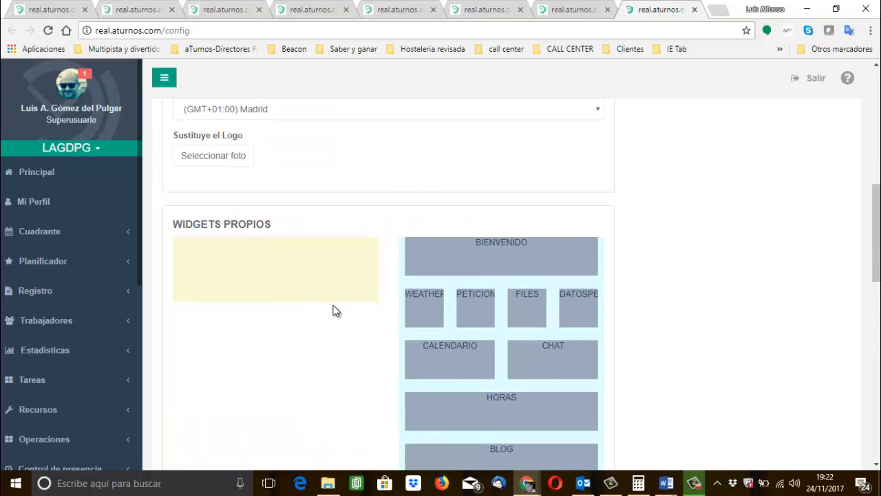
pyautogui.scroll(-3, 332, 310)
pyautogui.scroll(15, 333, 311)
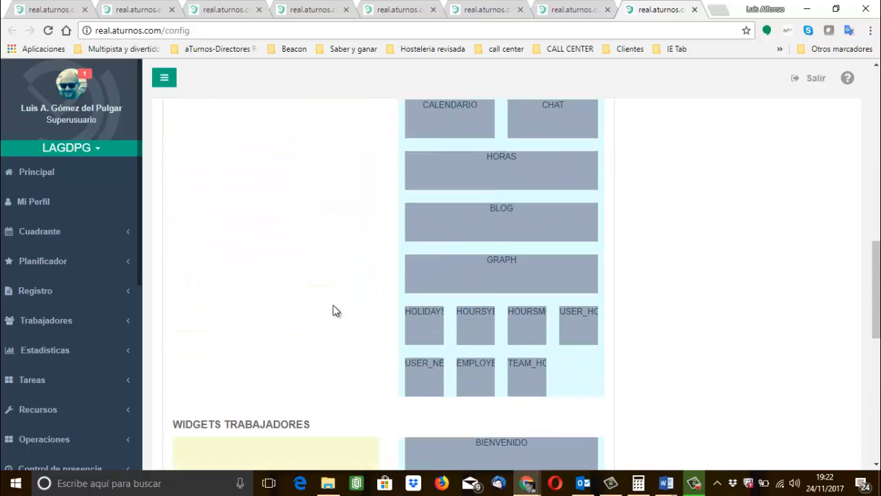
pyautogui.scroll(-1, 334, 305)
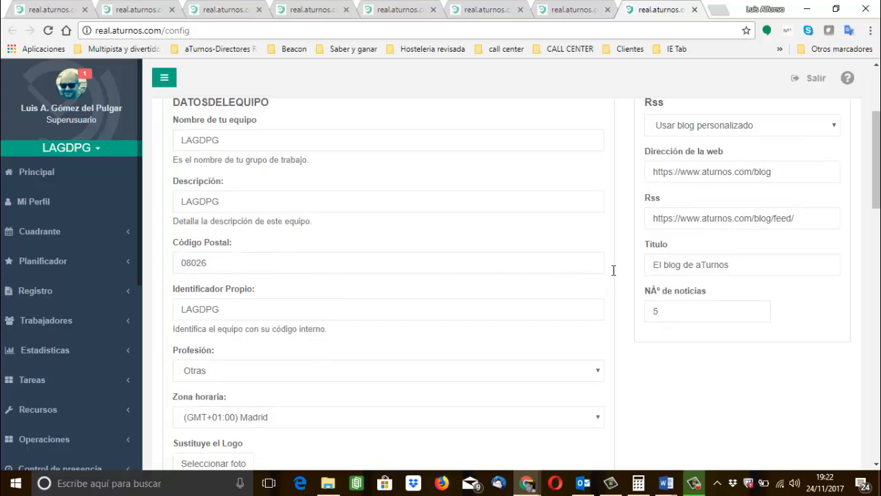
# Try the Sin Blog option for the team's Rss, and settle on Usar el Blog de aTurnos.
pyautogui.click(704, 127)
pyautogui.click(691, 152)
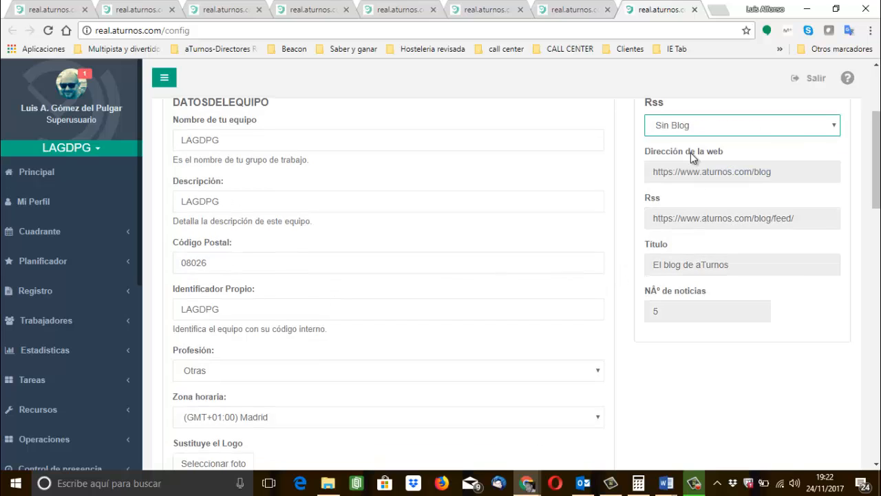
pyautogui.click(697, 133)
pyautogui.press('Up')
pyautogui.press('Return')
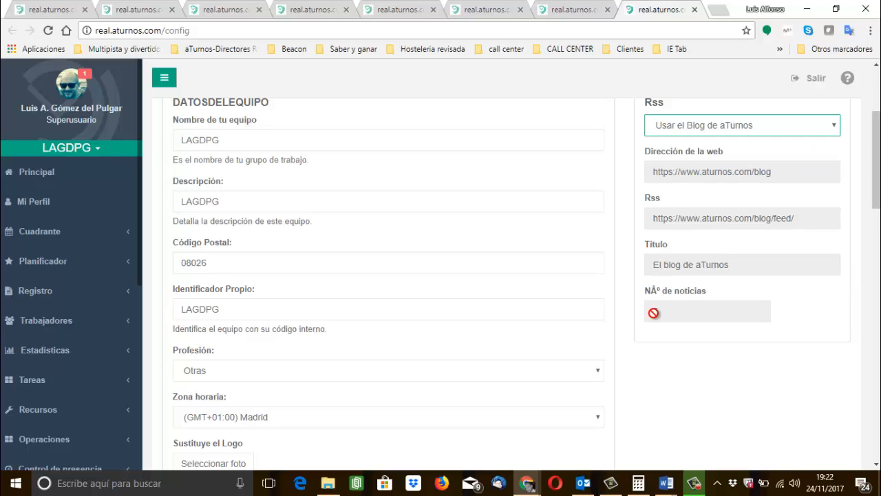
pyautogui.click(674, 392)
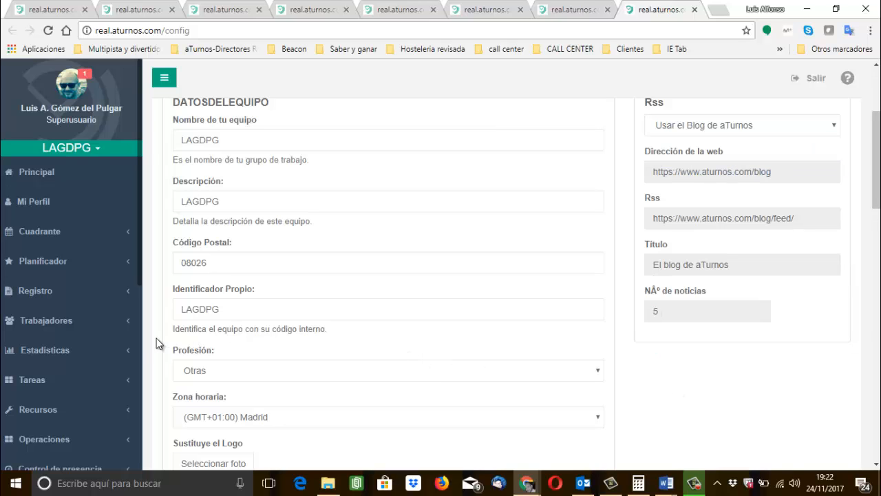
# Review how the widgets appear on the Principal page, including the calendar, announcements, vacations and hours.
pyautogui.click(38, 174)
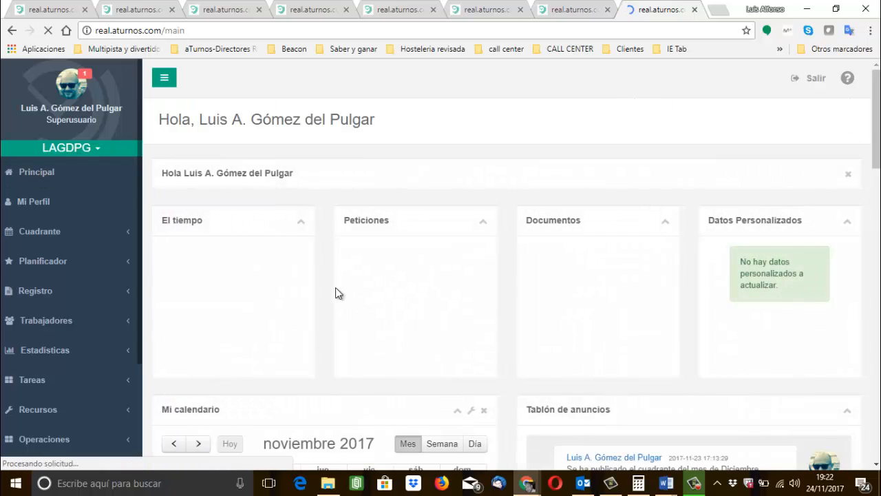
pyautogui.scroll(-15, 328, 302)
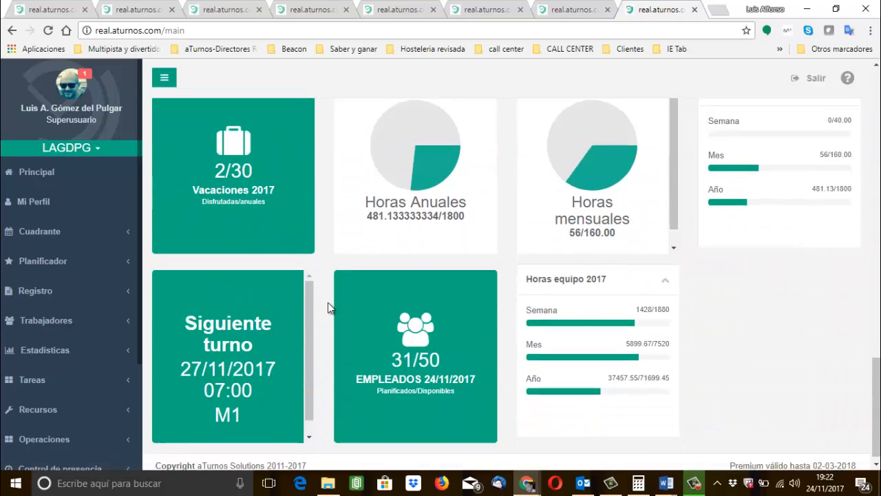
pyautogui.scroll(10, 328, 302)
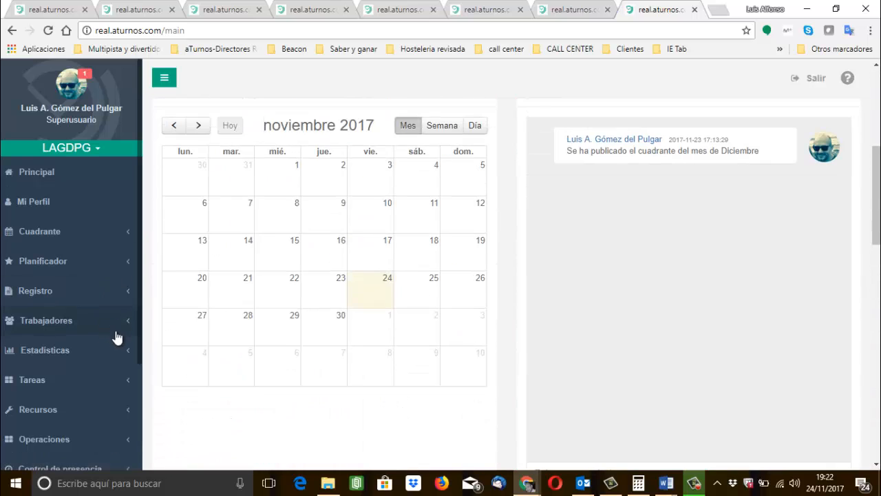
# Open the Festivos list in the team's administration section.
pyautogui.scroll(-1, 105, 348)
pyautogui.scroll(-1, 106, 347)
pyautogui.click(67, 385)
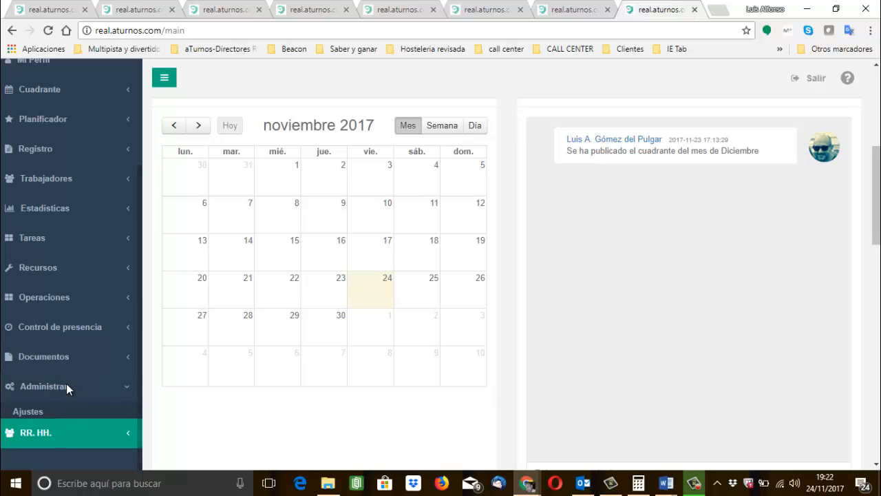
pyautogui.scroll(-3, 94, 407)
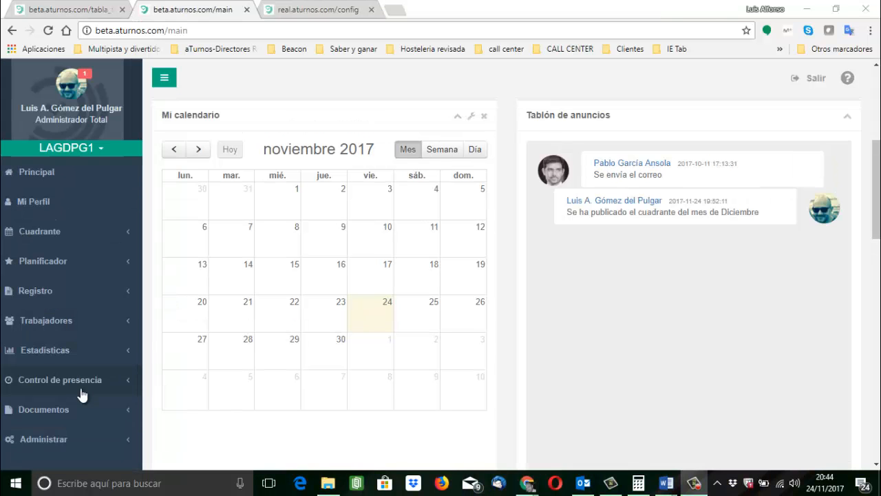
pyautogui.click(69, 441)
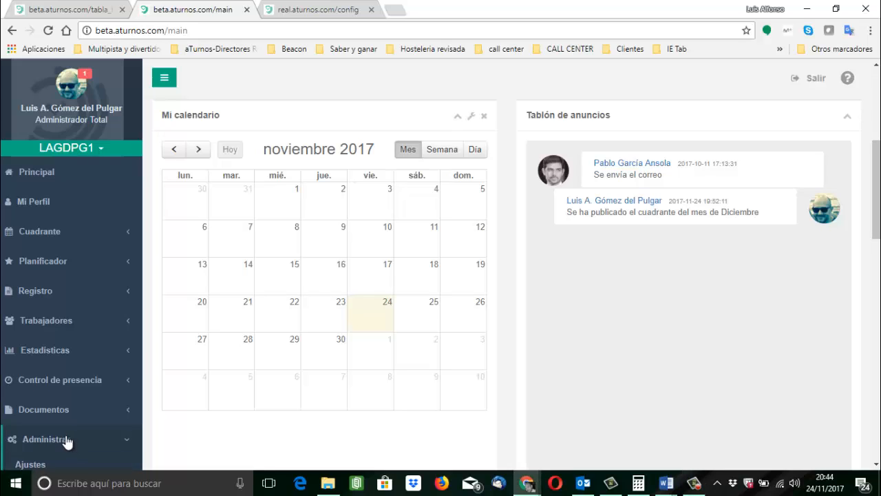
pyautogui.scroll(-3, 67, 442)
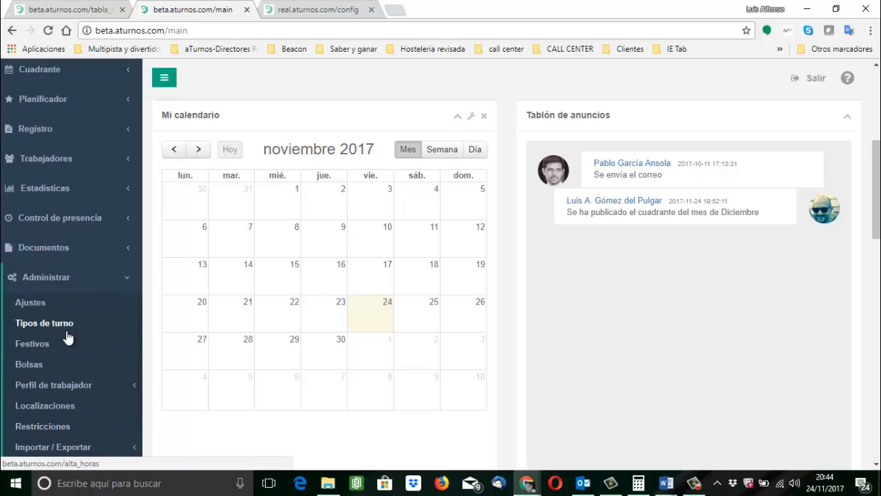
pyautogui.click(31, 348)
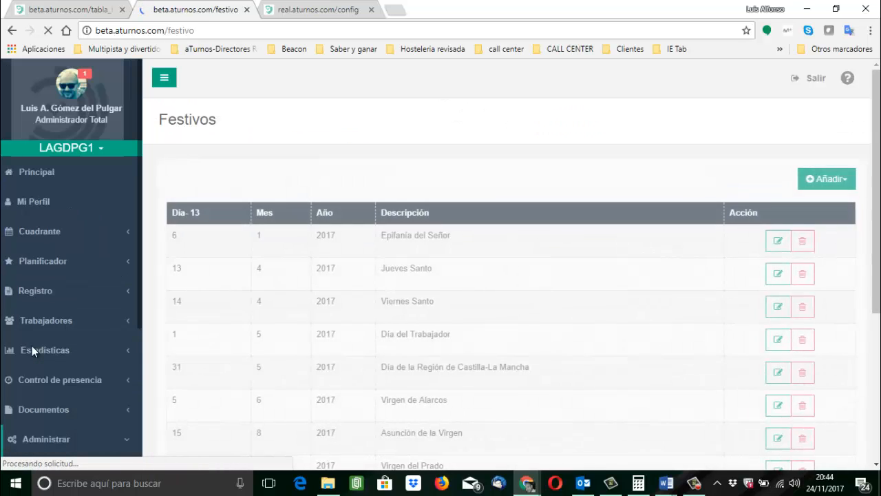
# Start a new holiday with the description Año Nuevo.
pyautogui.click(826, 182)
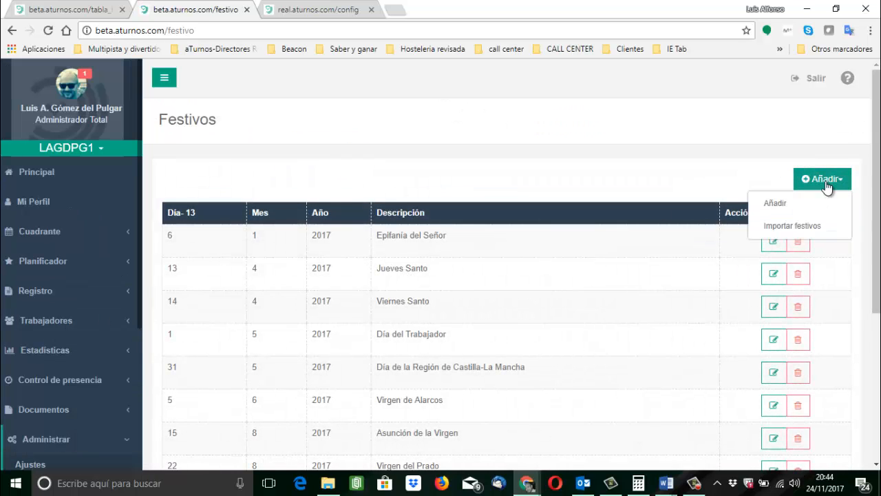
pyautogui.click(787, 204)
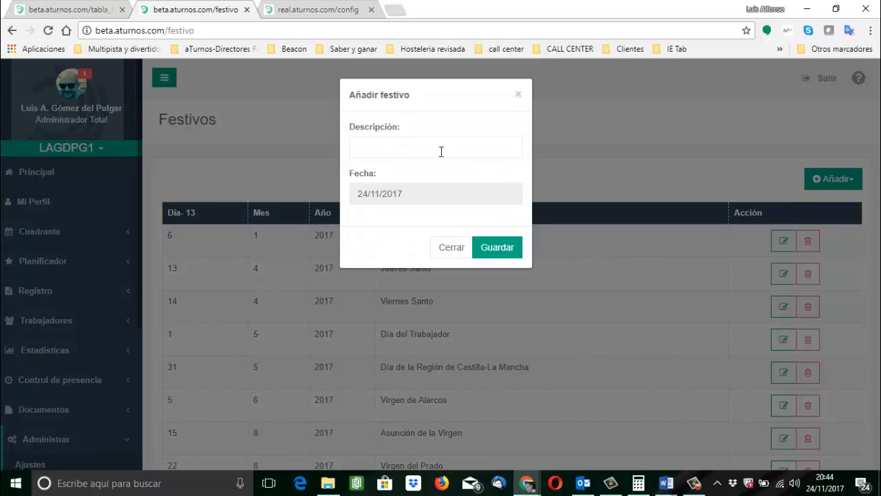
pyautogui.click(400, 148)
pyautogui.write('Año')
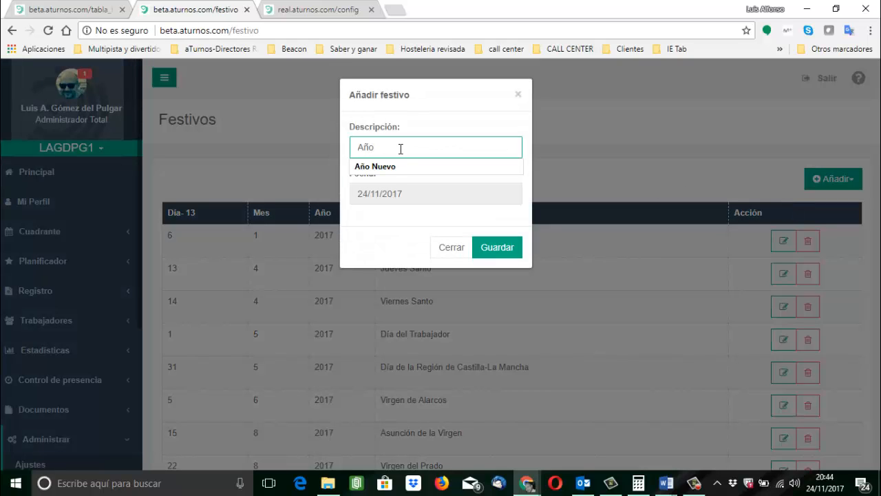
pyautogui.click(388, 166)
# Set the new holiday's date to 01/01/2017 and save it.
pyautogui.click(412, 193)
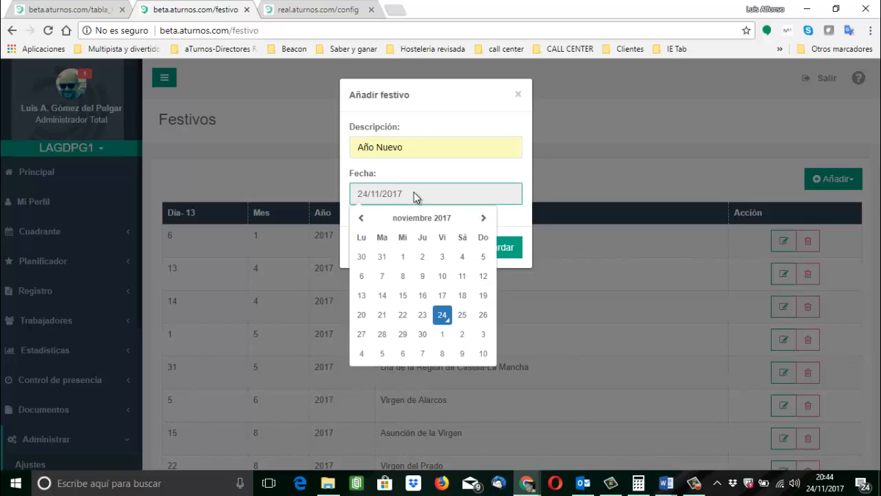
pyautogui.click(361, 219)
pyautogui.click(361, 219)
pyautogui.click(360, 219)
pyautogui.click(361, 219)
pyautogui.click(361, 219)
pyautogui.click(360, 219)
pyautogui.click(361, 219)
pyautogui.click(361, 219)
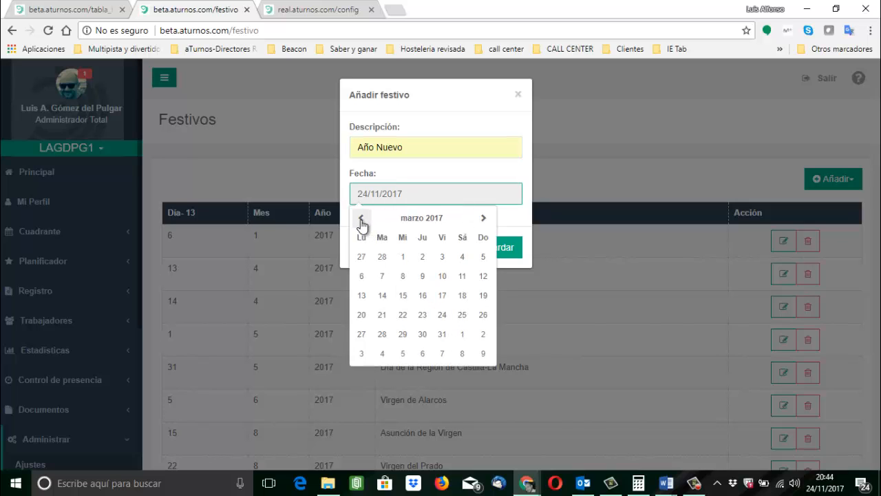
pyautogui.click(361, 219)
pyautogui.click(360, 219)
pyautogui.click(482, 256)
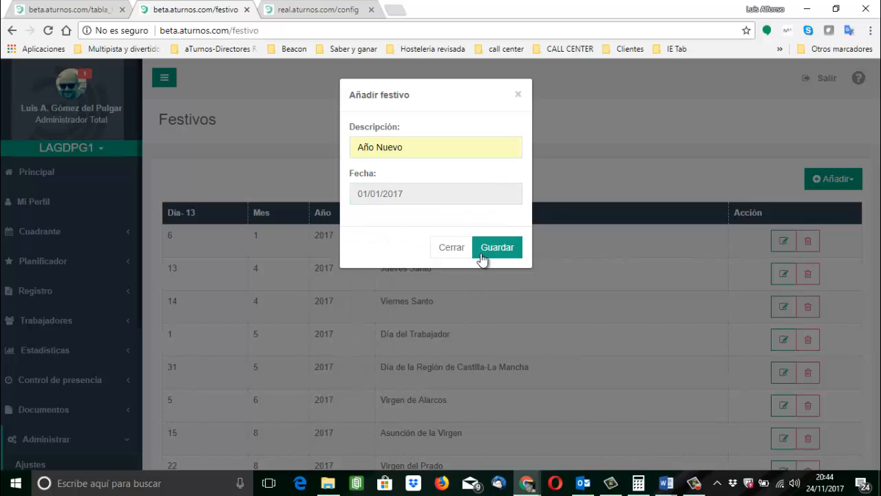
pyautogui.click(503, 248)
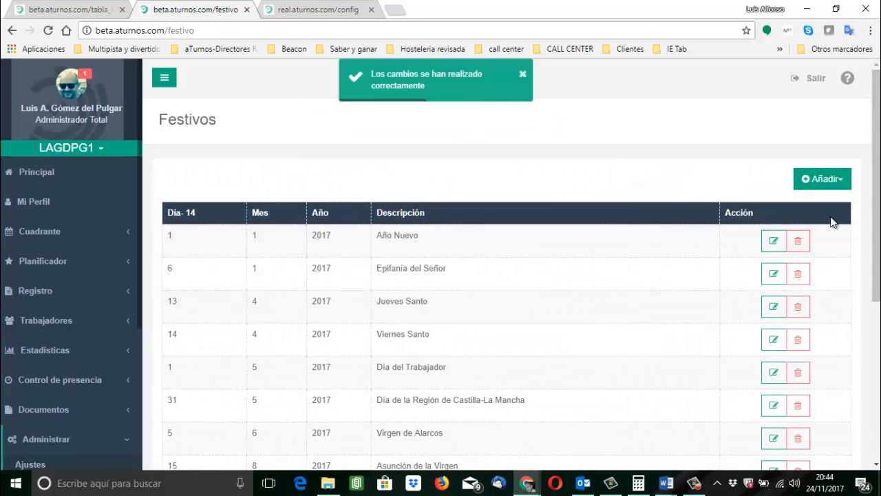
# Check the available ways to add holidays, including Importar festivos.
pyautogui.click(834, 184)
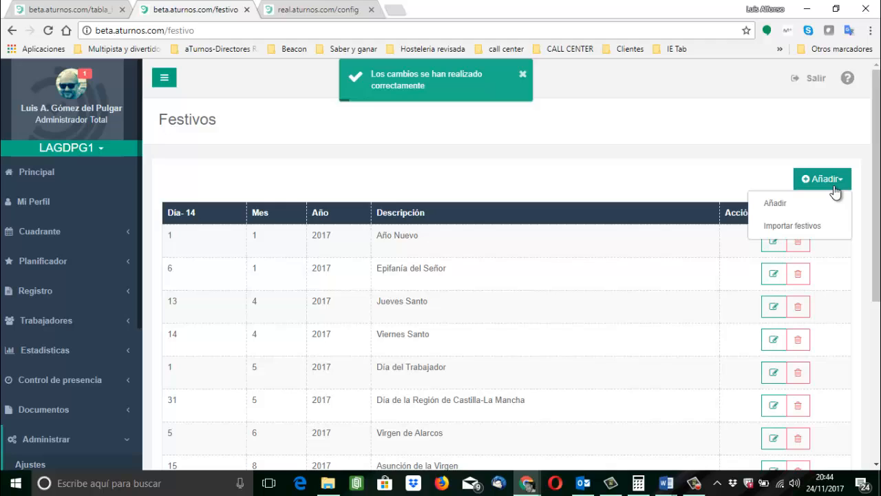
pyautogui.click(833, 184)
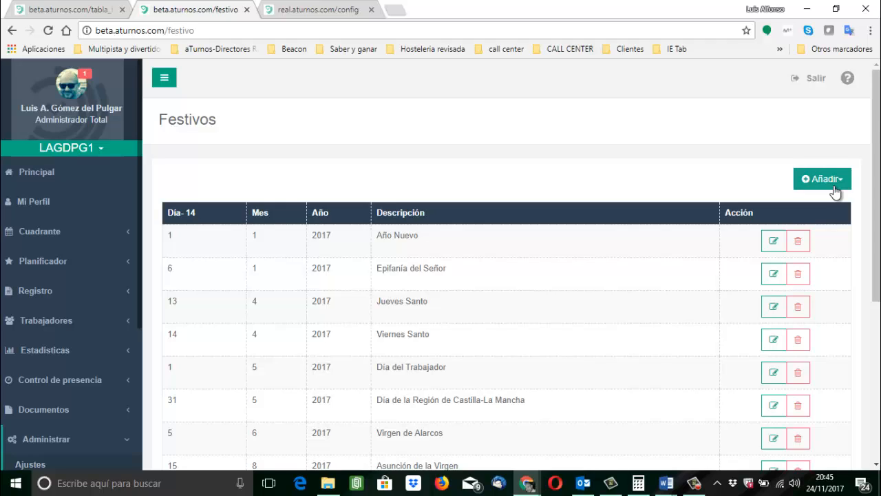
# Open the Configuración section of Ajustes to review which days are considered holidays.
pyautogui.click(31, 464)
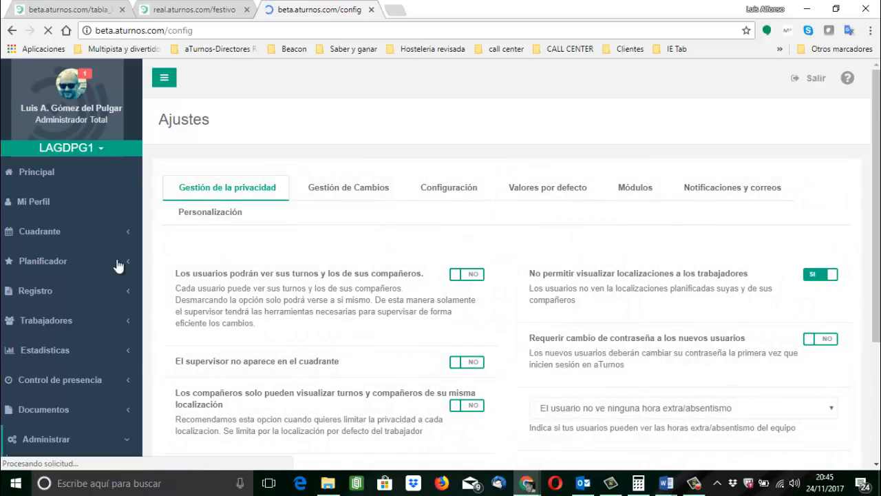
pyautogui.click(457, 193)
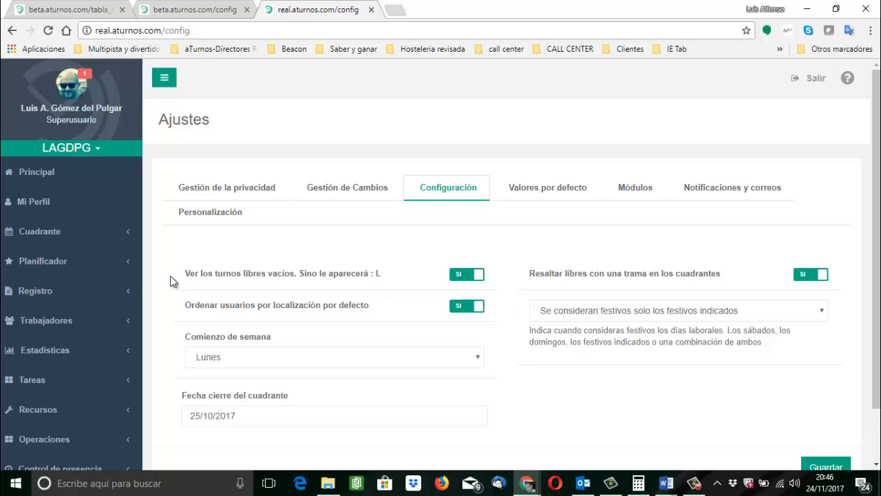
# Open the team's Cuadrante in a new browser tab.
pyautogui.click(70, 241)
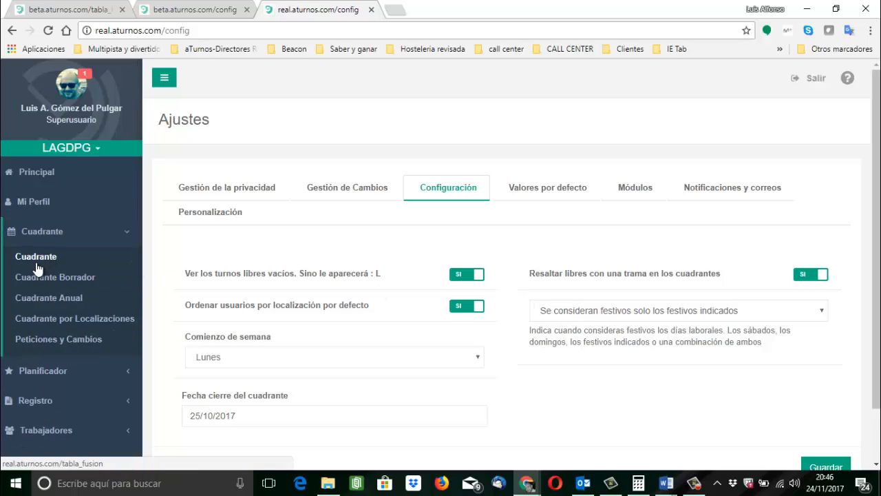
pyautogui.rightClick(36, 259)
pyautogui.click(64, 271)
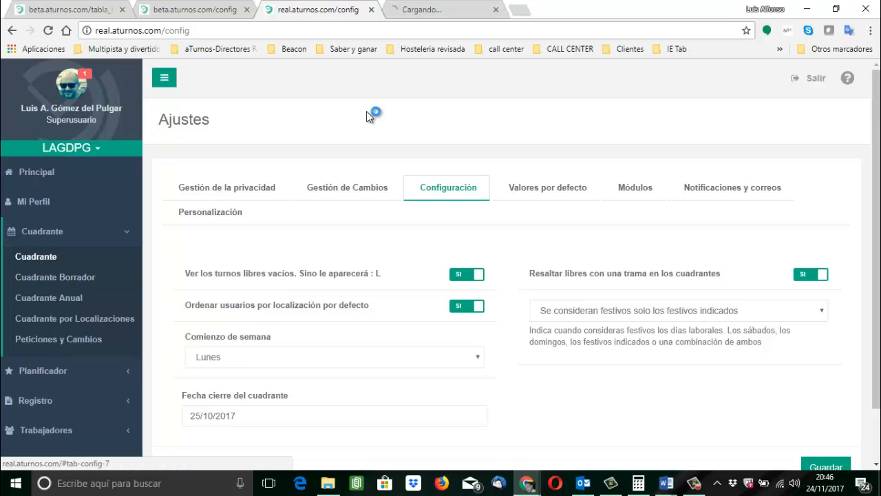
# Enter Modo edición in the team's Cuadrante and choose the 3M2T1N pattern.
pyautogui.click(433, 11)
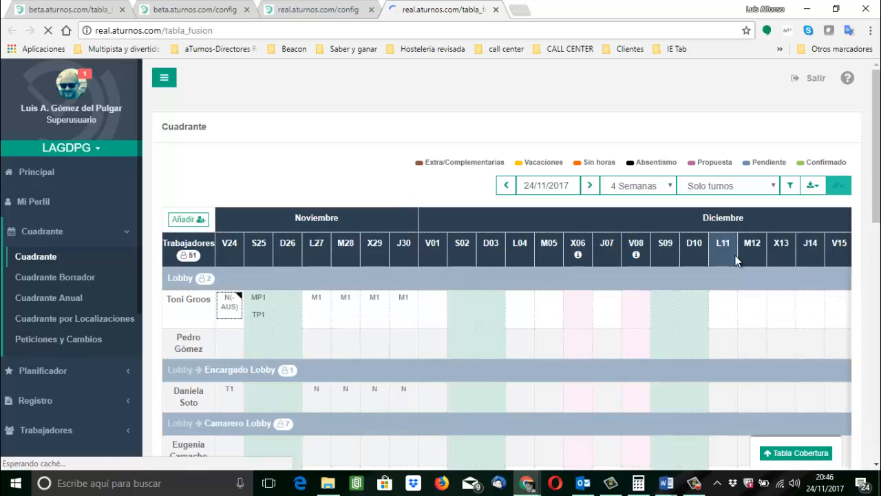
pyautogui.click(841, 187)
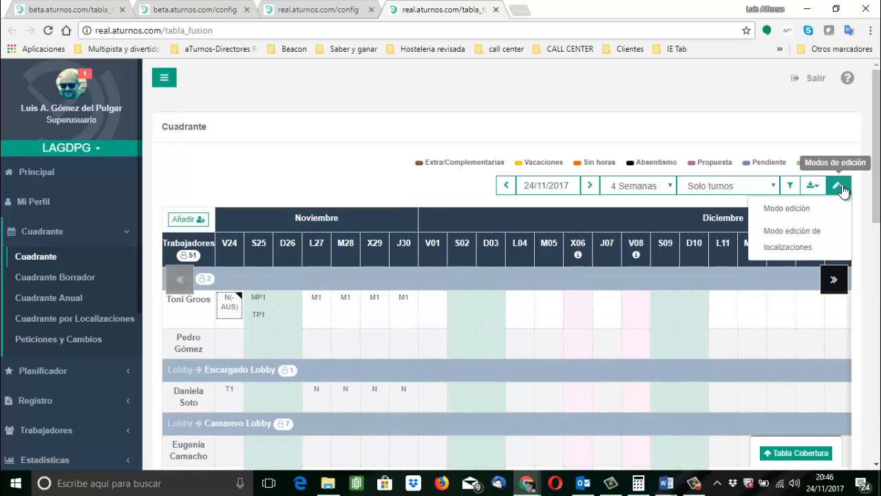
pyautogui.click(790, 208)
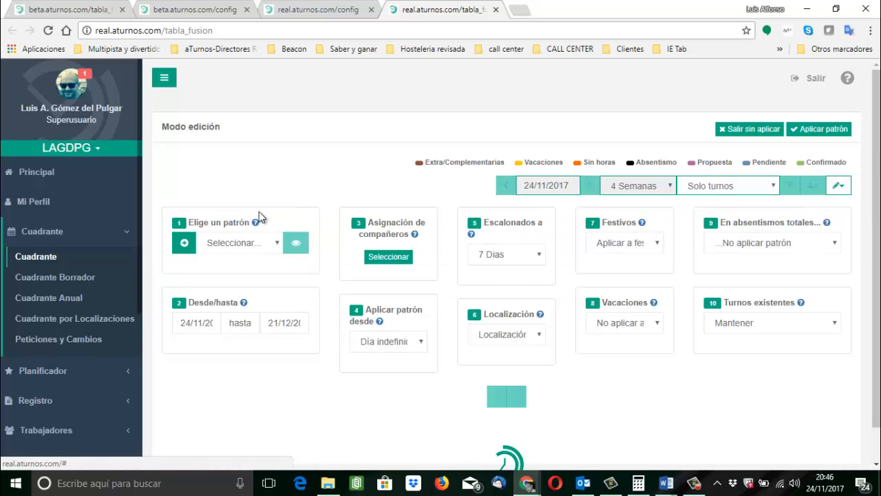
pyautogui.click(234, 242)
pyautogui.click(226, 270)
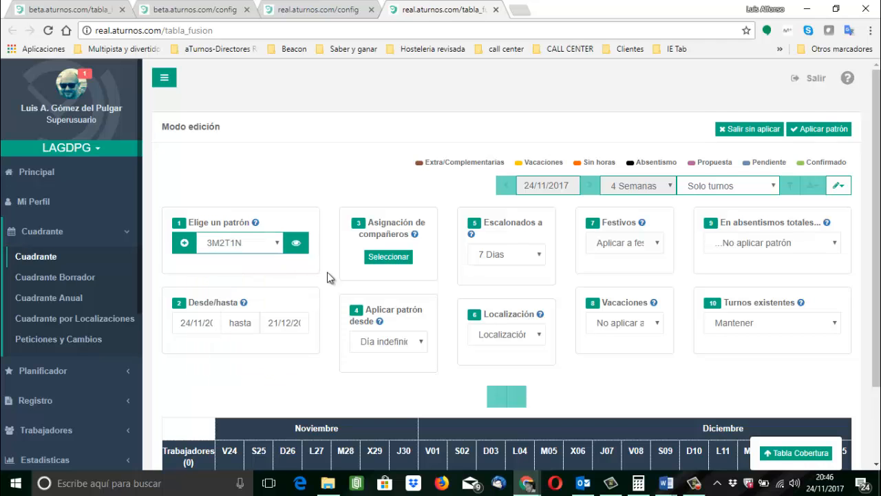
# Assign the first two listed coworkers to the 3M2T1N pattern and set Turnos existentes to Borrar.
pyautogui.click(387, 256)
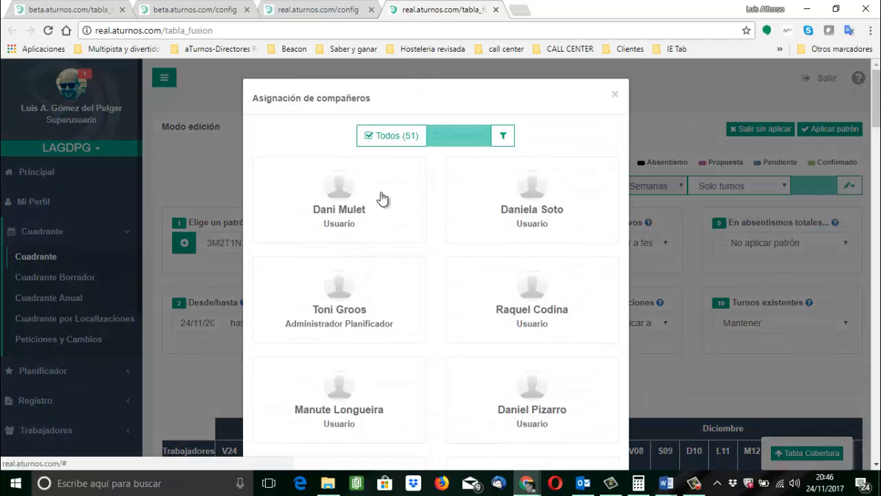
pyautogui.click(356, 200)
pyautogui.click(356, 199)
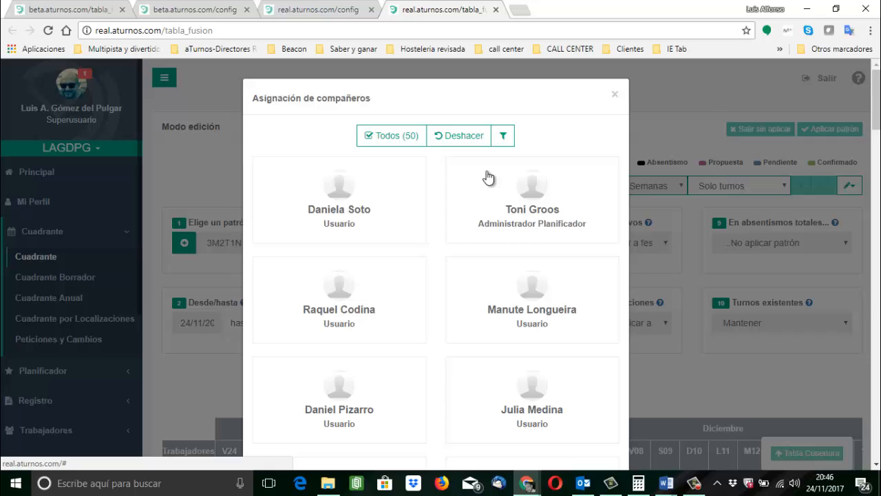
pyautogui.click(616, 96)
pyautogui.click(731, 323)
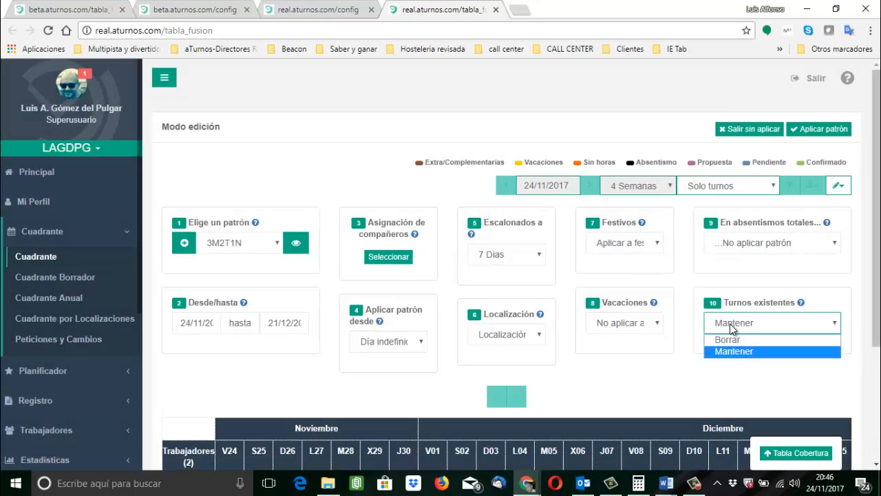
pyautogui.click(731, 346)
pyautogui.scroll(-2, 635, 396)
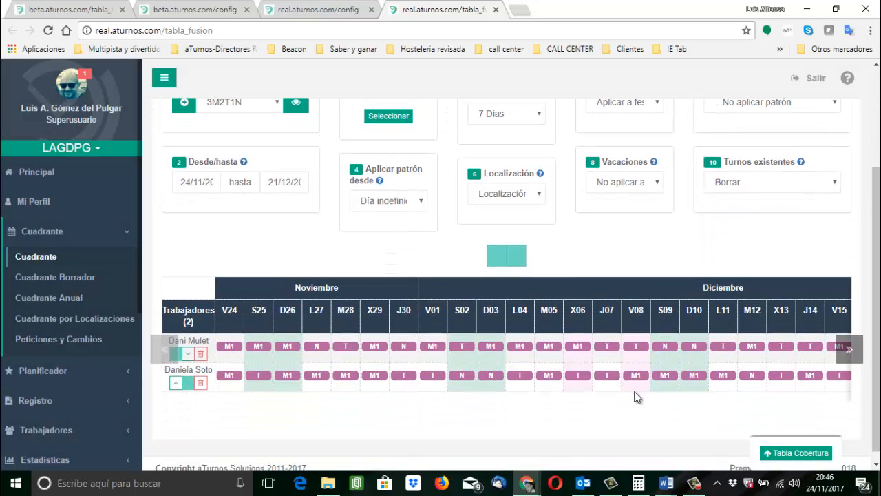
# Review the example of the 3M2T1N pattern and set Festivos so the pattern is not applied on holidays.
pyautogui.scroll(1, 610, 298)
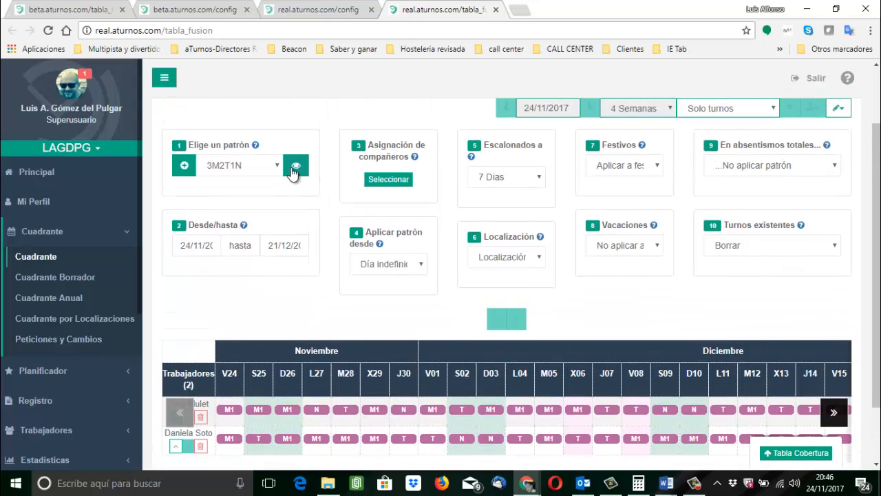
pyautogui.click(291, 167)
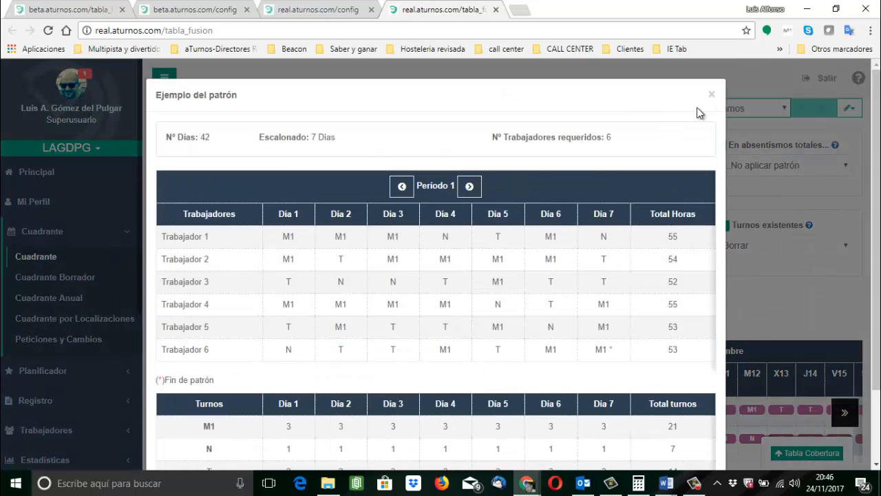
pyautogui.click(713, 95)
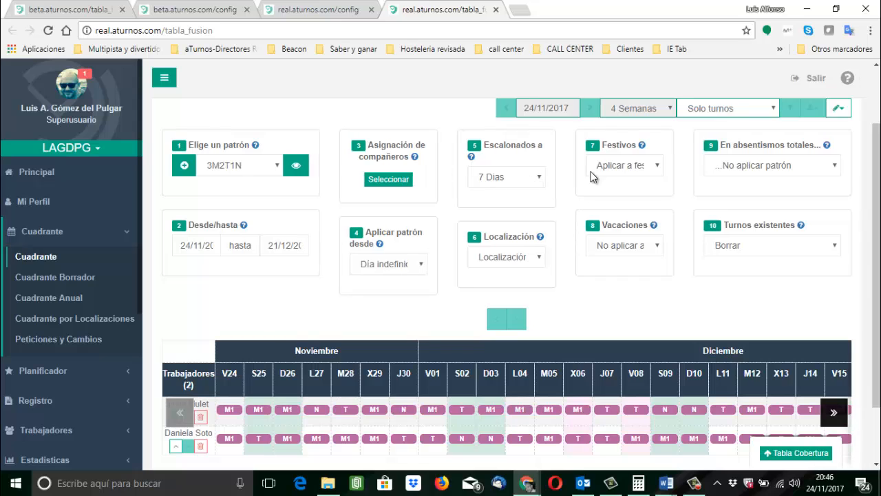
pyautogui.click(615, 170)
pyautogui.click(614, 194)
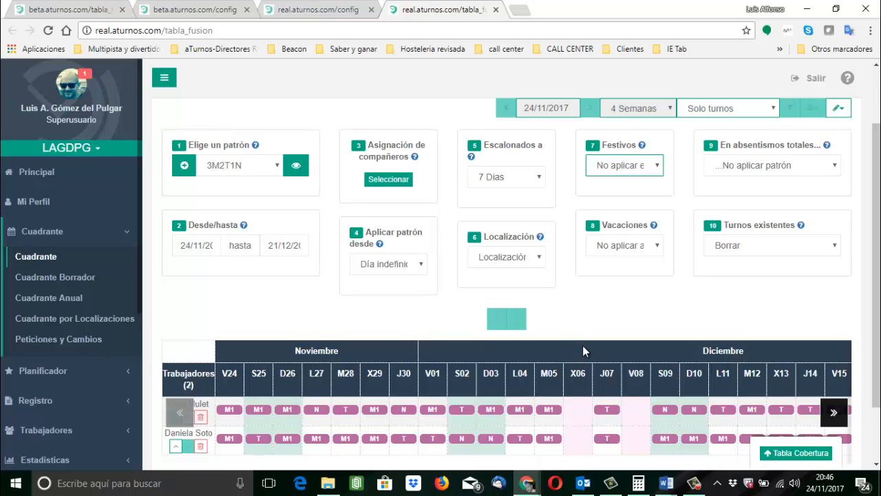
# In the Ajustes configuration, set the holiday rule to "Se consideran festivos los domingos y los festivos indicados" and save it.
pyautogui.click(310, 10)
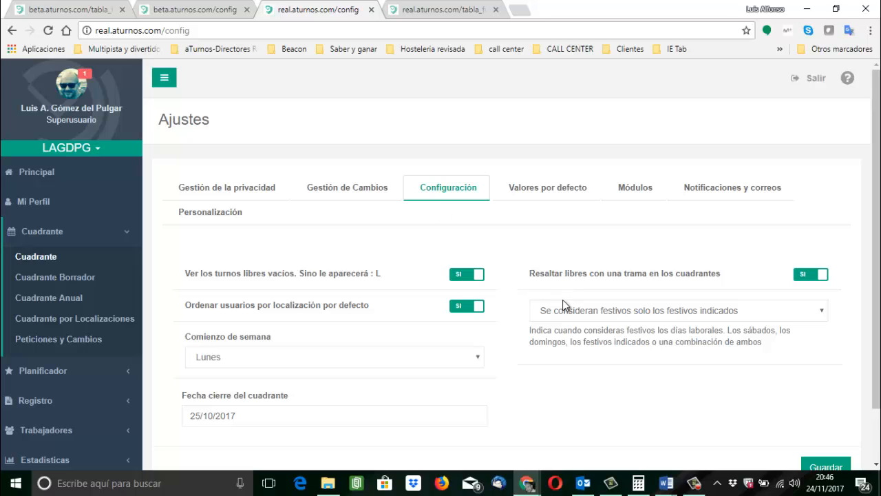
pyautogui.click(588, 317)
pyautogui.click(589, 338)
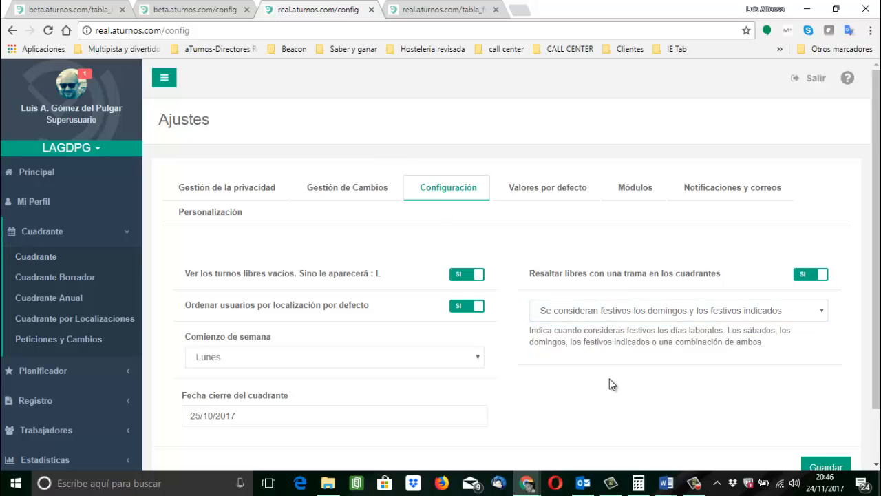
pyautogui.click(820, 465)
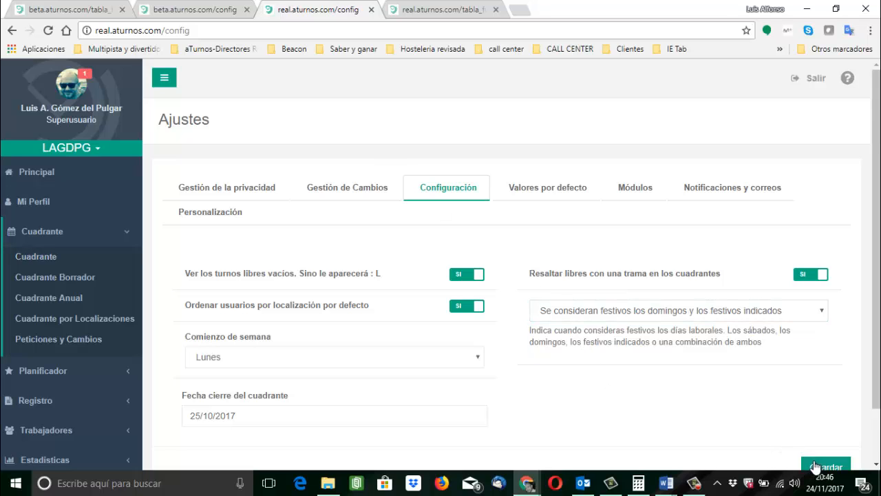
# Reload the Cuadrante, enter Modo edición again and choose the 3M2T1N pattern.
pyautogui.click(444, 10)
pyautogui.click(35, 256)
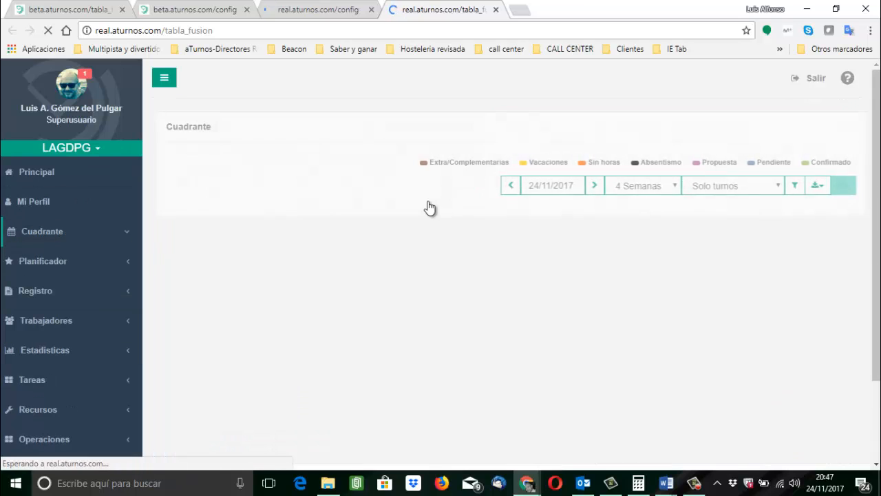
pyautogui.click(842, 187)
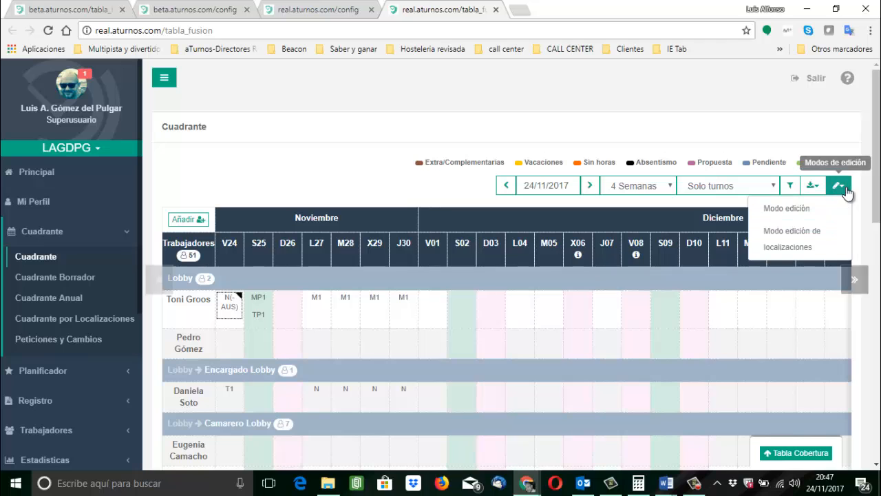
pyautogui.click(792, 209)
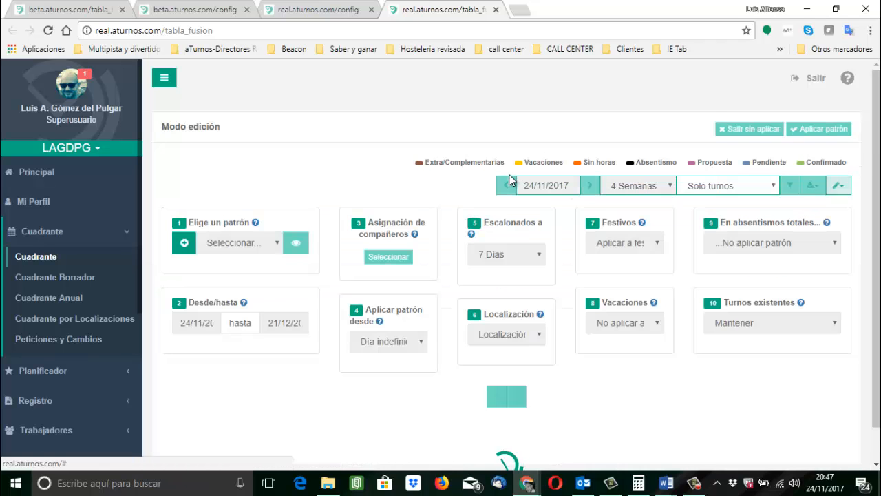
pyautogui.click(265, 244)
pyautogui.click(228, 272)
# Assign the first two coworkers in the list to the selected pattern.
pyautogui.click(388, 256)
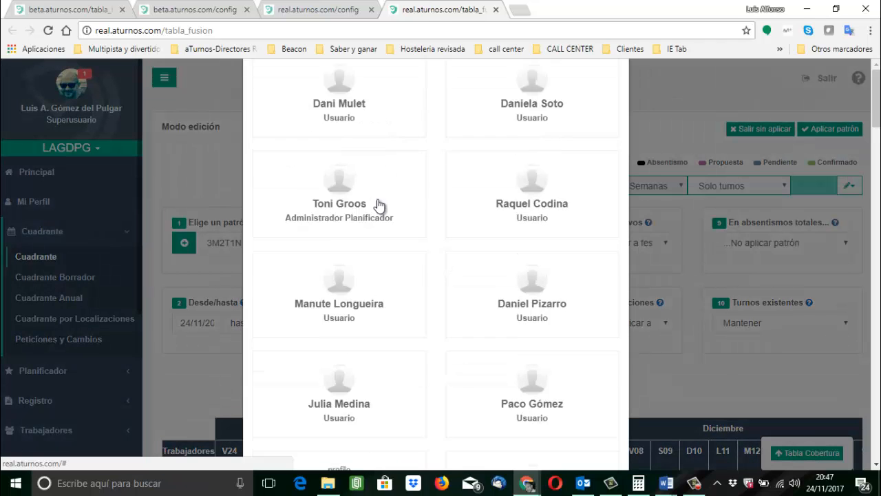
pyautogui.click(356, 192)
pyautogui.click(356, 194)
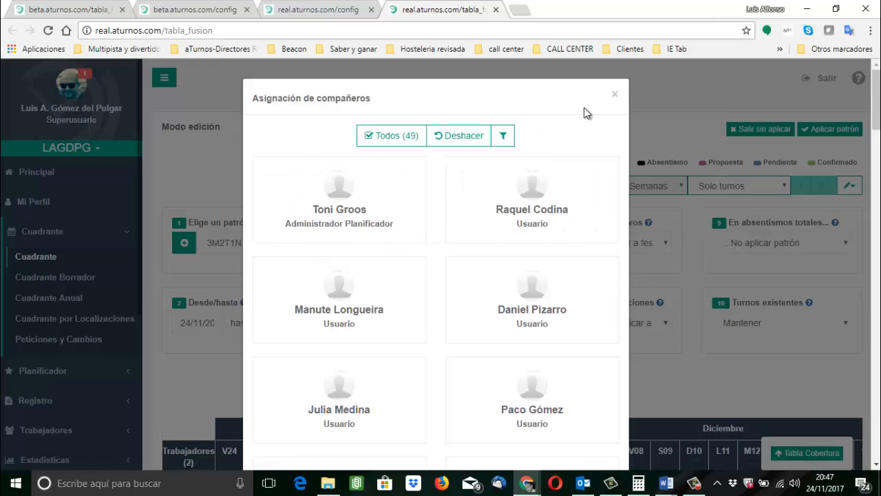
pyautogui.click(615, 97)
# Set Turnos existentes to Borrar and Festivos to not apply the pattern on holidays.
pyautogui.click(720, 323)
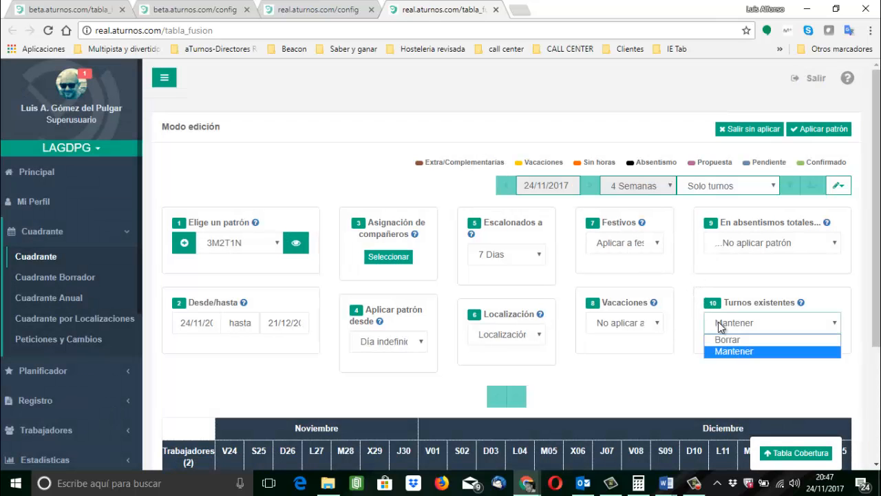
pyautogui.click(719, 340)
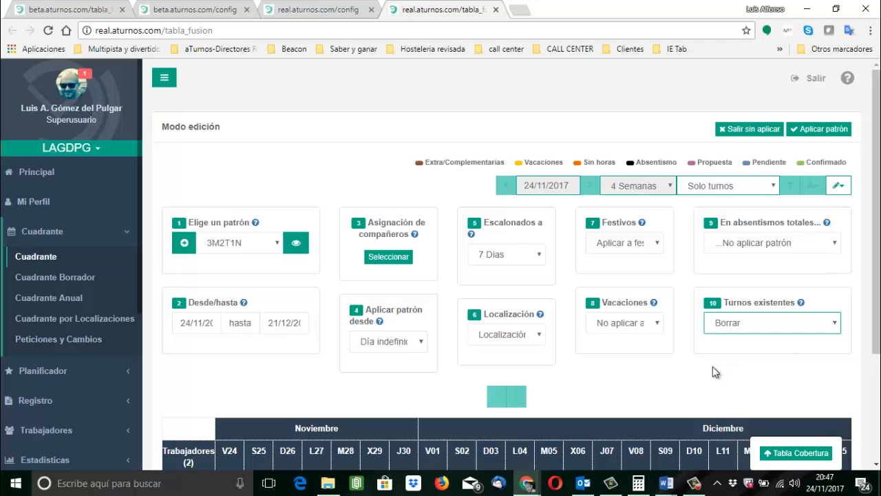
pyautogui.scroll(-1, 712, 368)
pyautogui.scroll(-2, 712, 372)
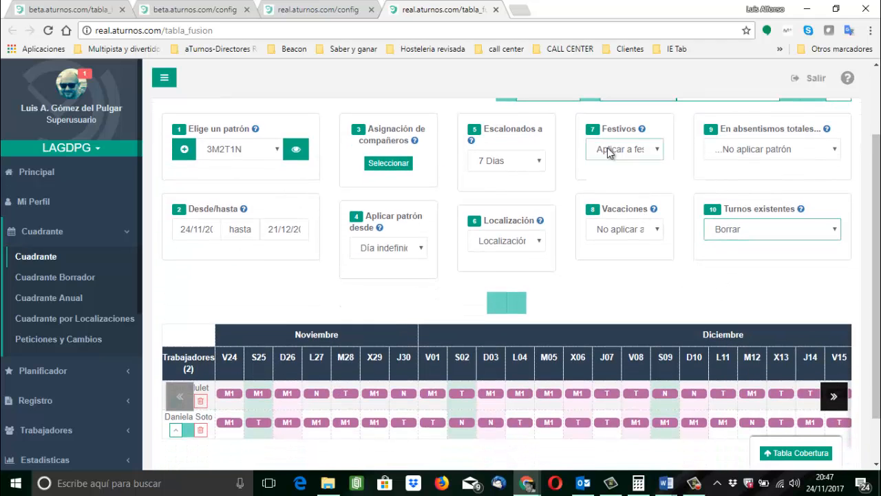
pyautogui.click(605, 148)
pyautogui.click(608, 177)
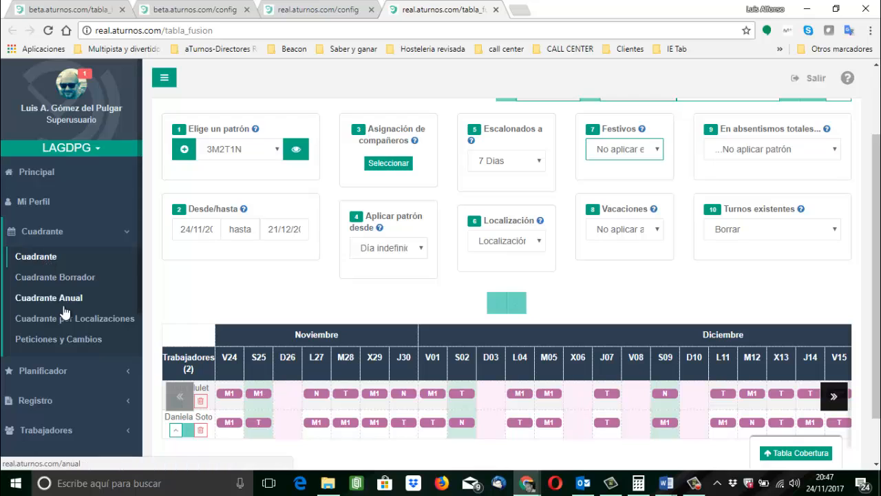
# Open the Festivos & Nocturnidad report in Estadísticas.
pyautogui.scroll(-4, 123, 309)
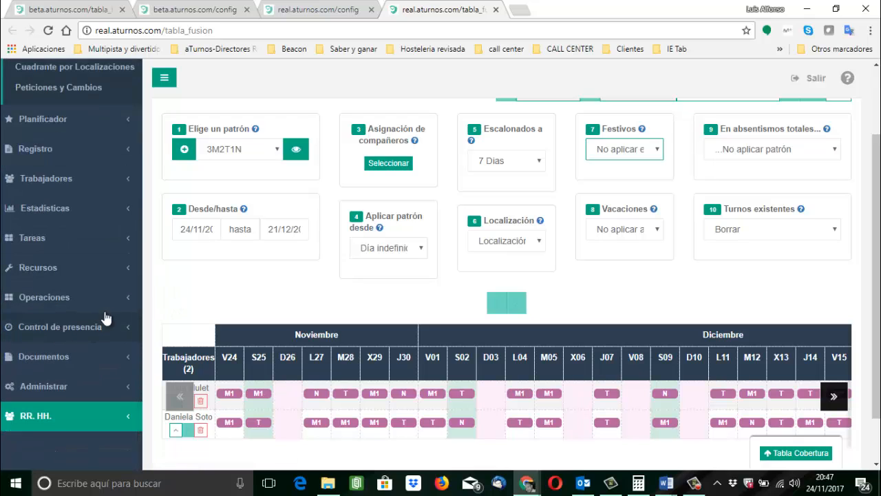
pyautogui.click(62, 209)
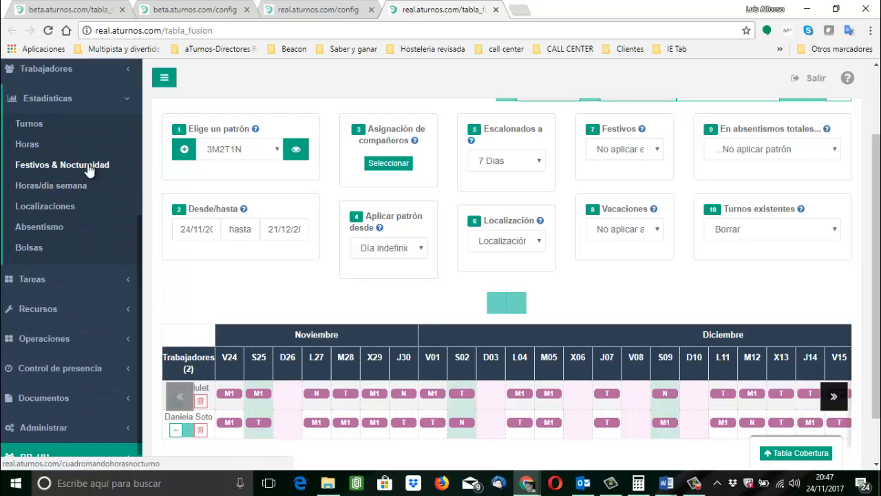
pyautogui.click(86, 166)
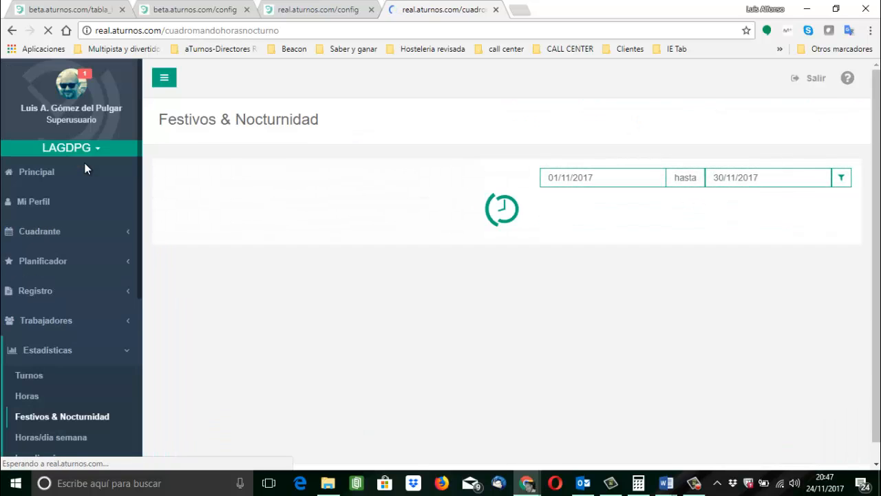